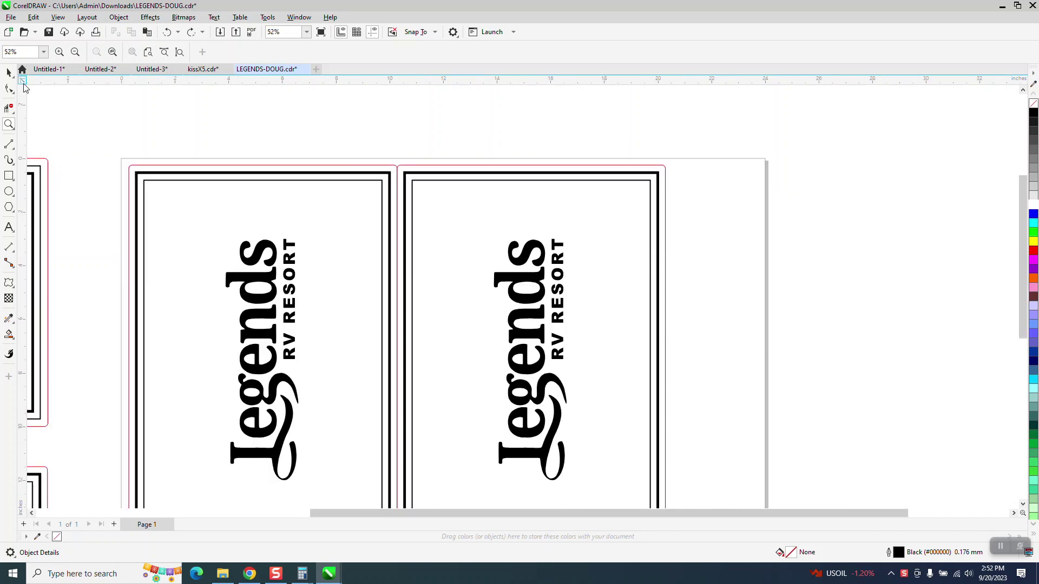
- Set the nudge distance to 12 inches and move the right sign's red outline 12 inches to the right
left_click(9, 72)
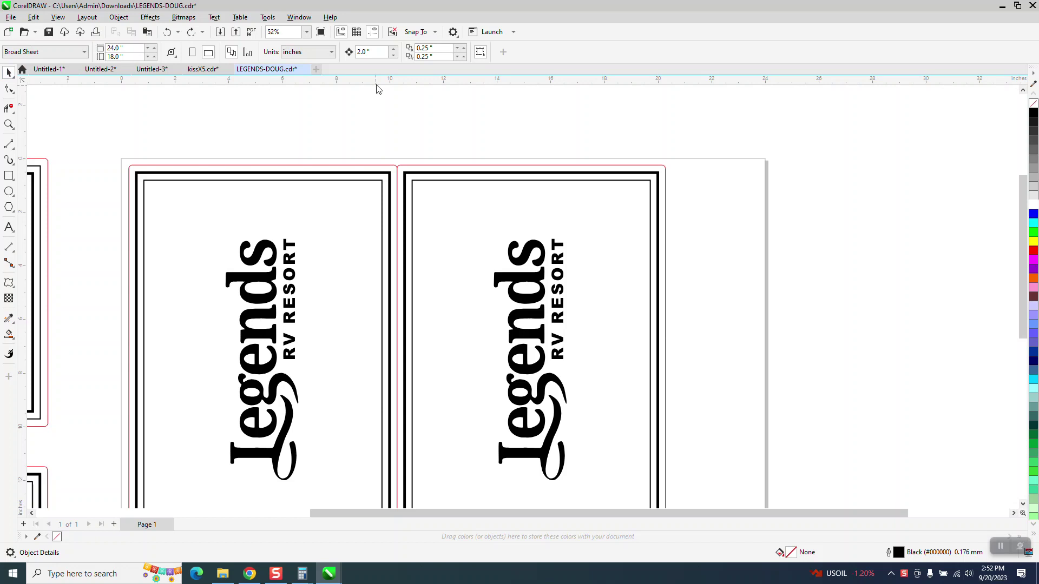
left_click(435, 167)
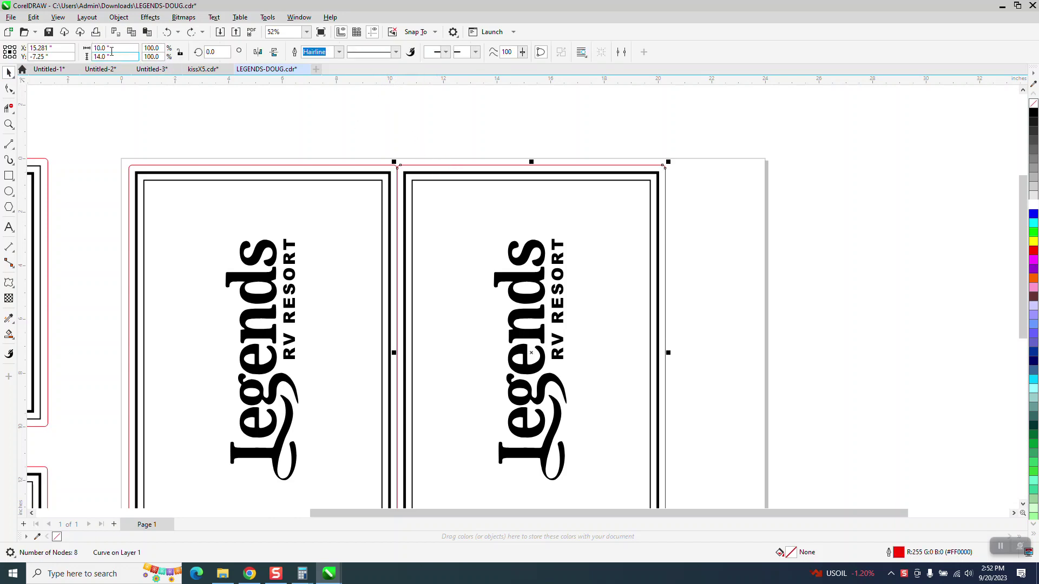
left_click(377, 137)
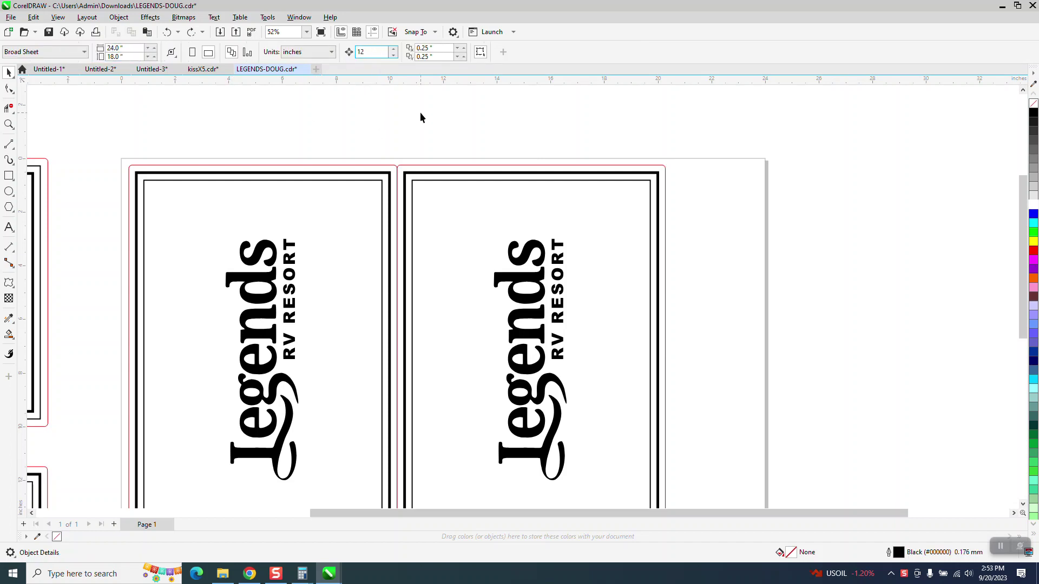
key("Return")
left_click(430, 48)
left_click(448, 169)
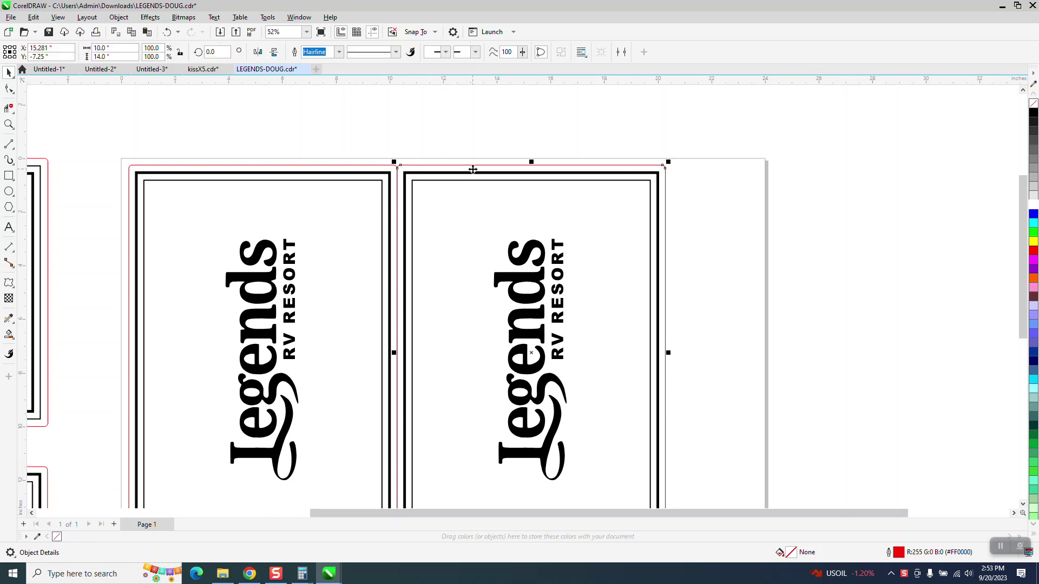
left_click_drag(473, 169, 795, 170)
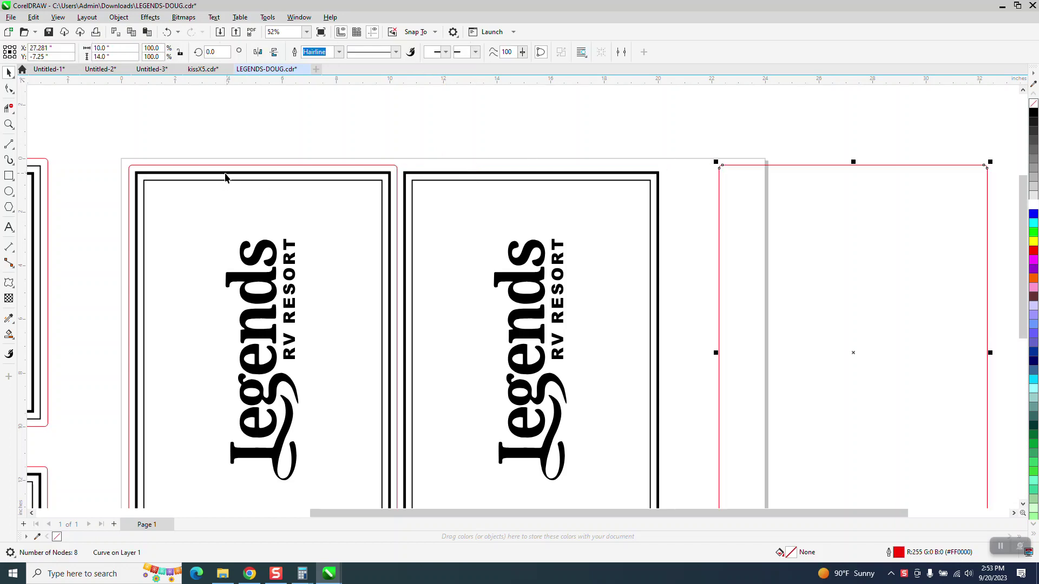
- Break the moved red outline apart at the node joining its left edge to the upper-left corner arc
left_click(8, 124)
left_click_drag(682, 204, 750, 514)
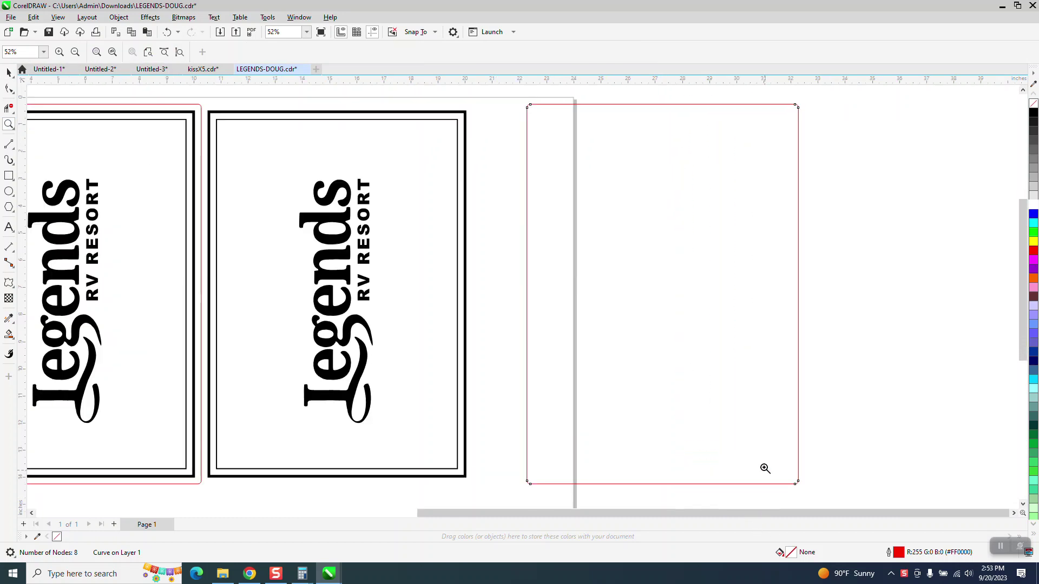
left_click(9, 89)
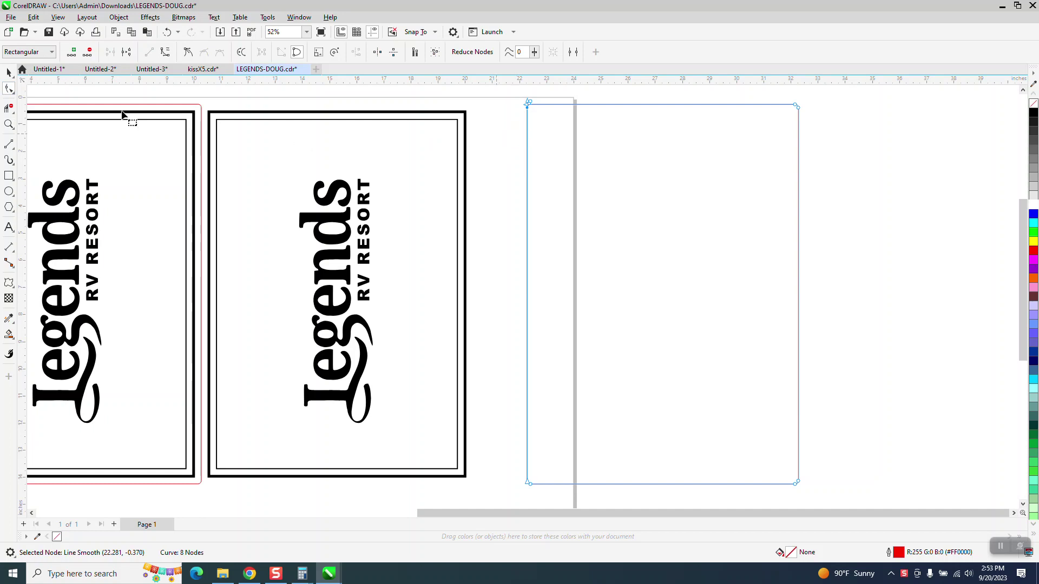
left_click(9, 124)
left_click_drag(503, 97, 564, 138)
left_click(9, 89)
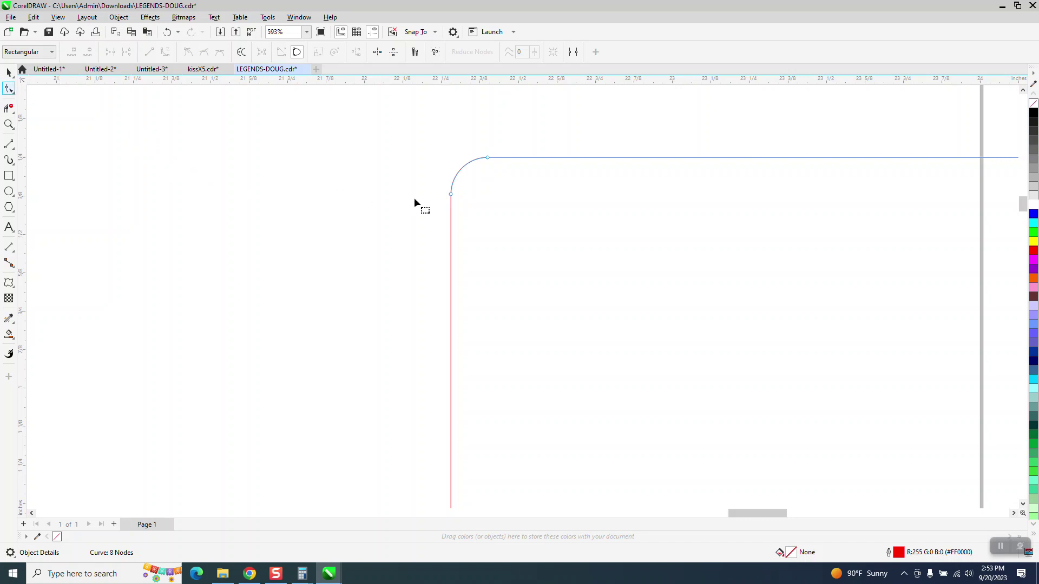
right_click(451, 196)
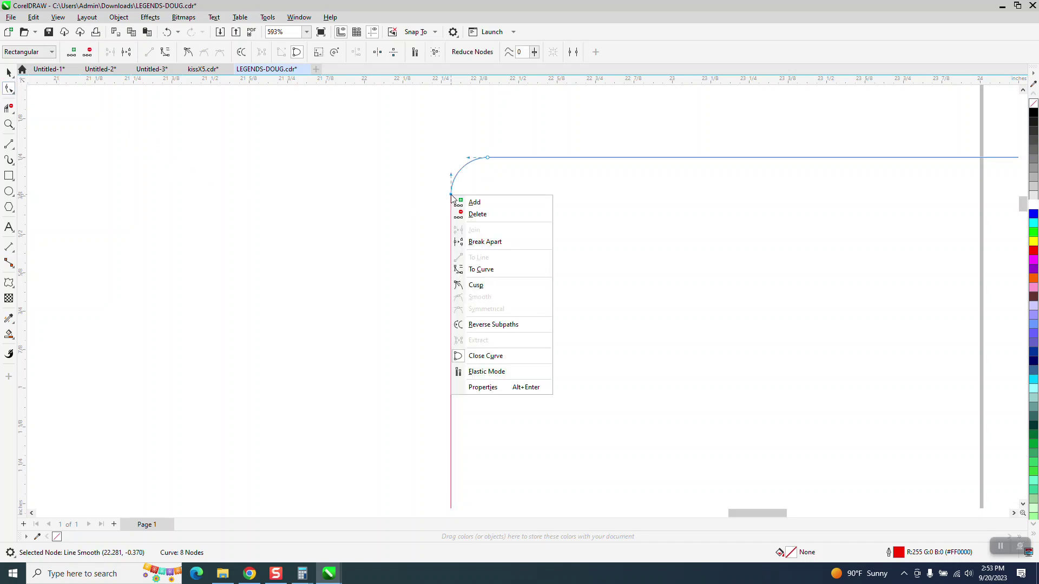
left_click(468, 241)
- Break the red outline apart at the node joining its left edge to the lower-left corner arc
scroll(416, 199, "down", 5)
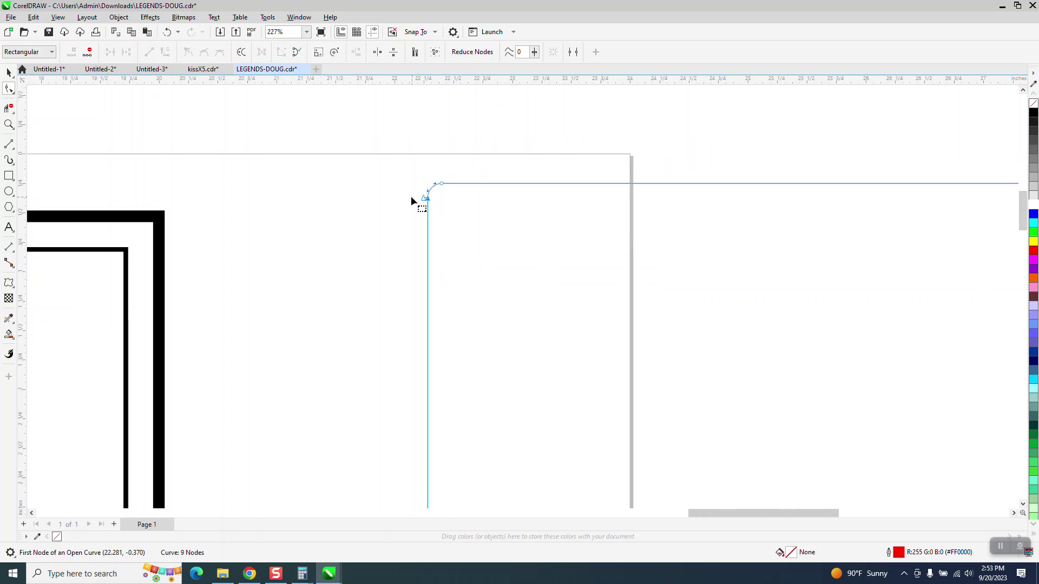
scroll(408, 196, "down", 4)
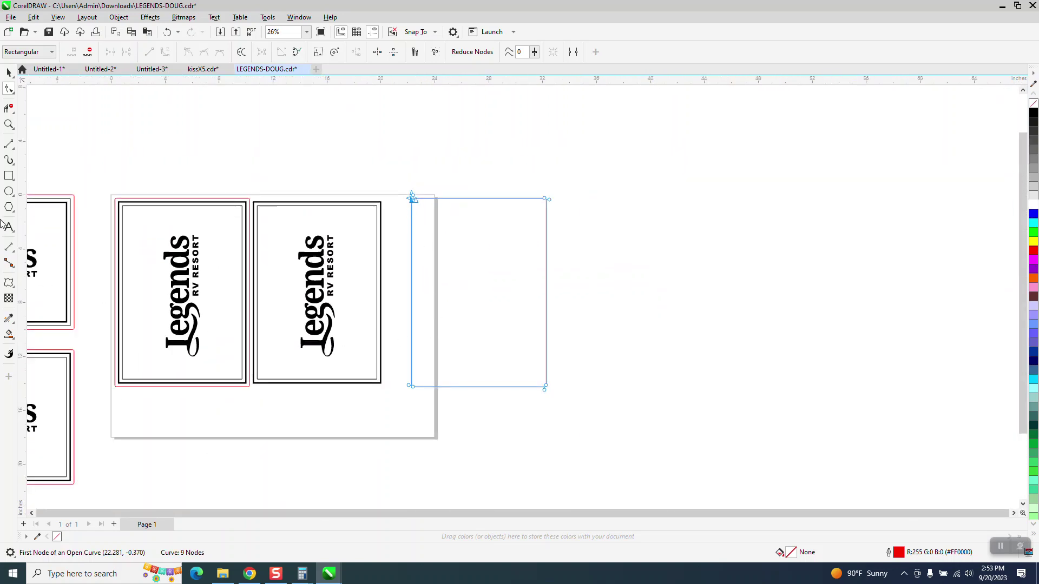
left_click(9, 124)
left_click_drag(408, 381, 431, 398)
left_click(9, 90)
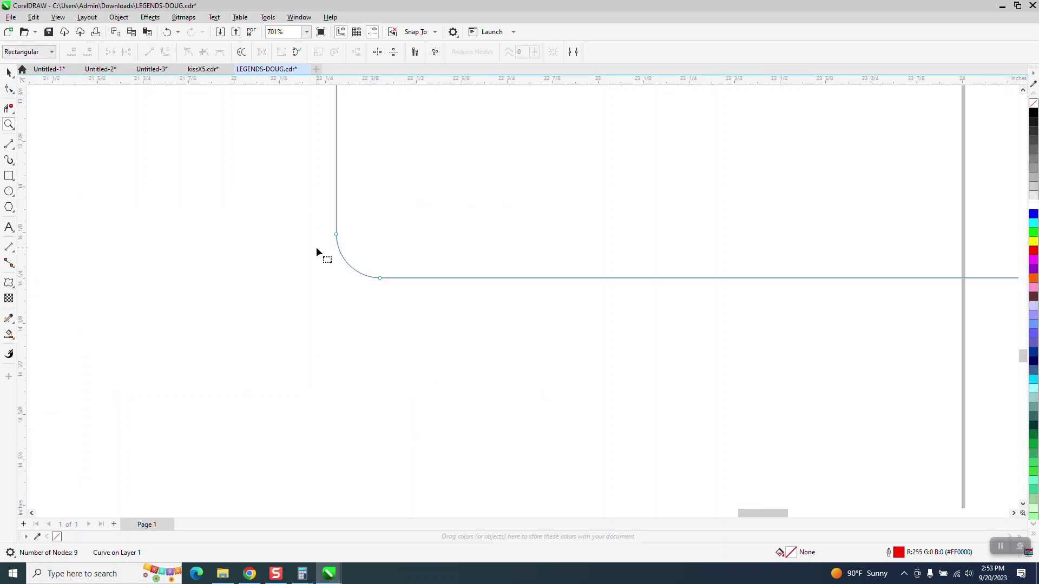
right_click(336, 236)
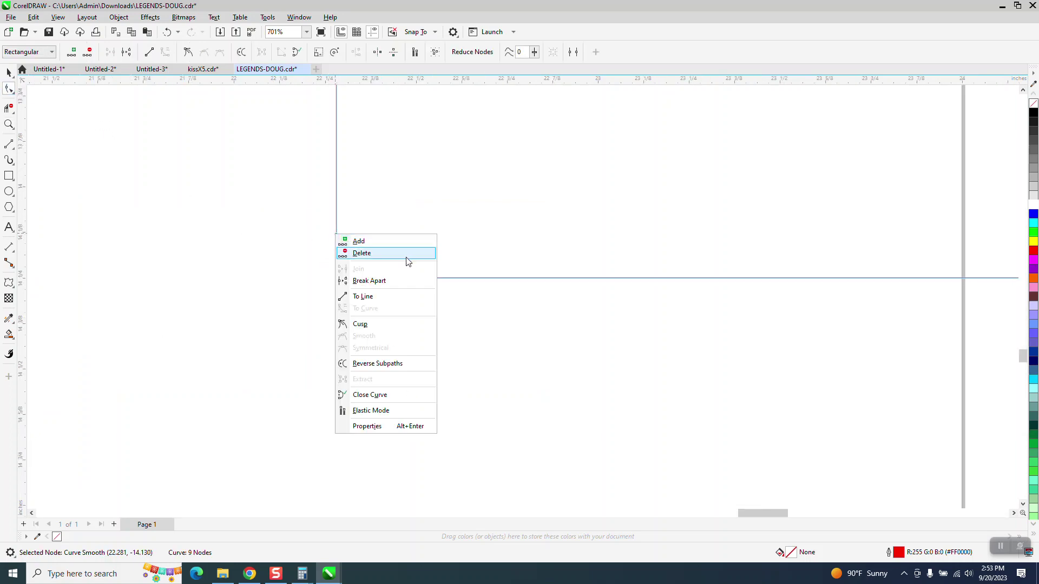
left_click(382, 281)
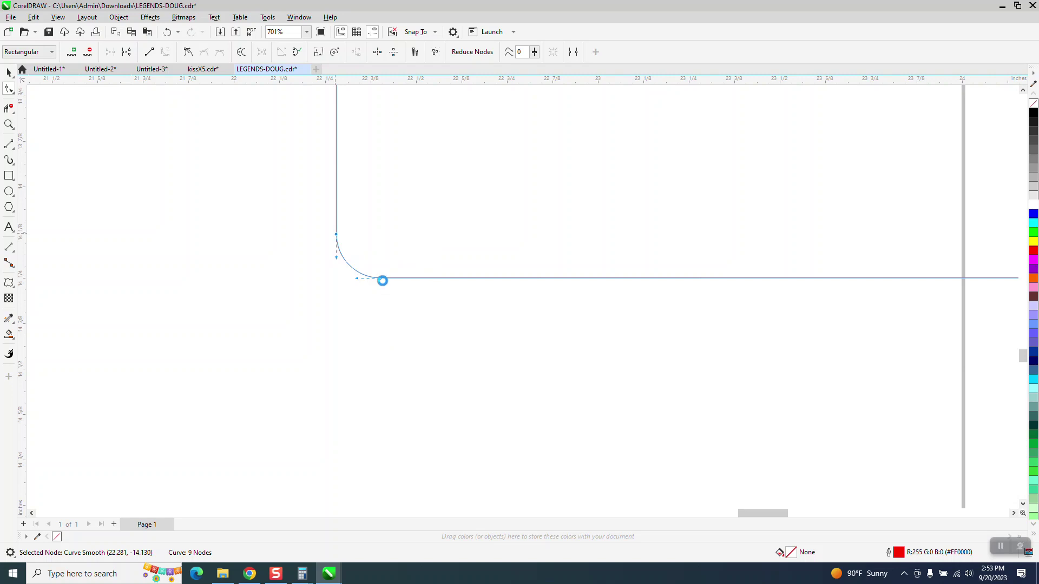
- Delete the red outline's left edge with Virtual Segment Delete and move the open outline 12 inches back to the left
left_click(9, 108)
left_click_drag(302, 150, 444, 170)
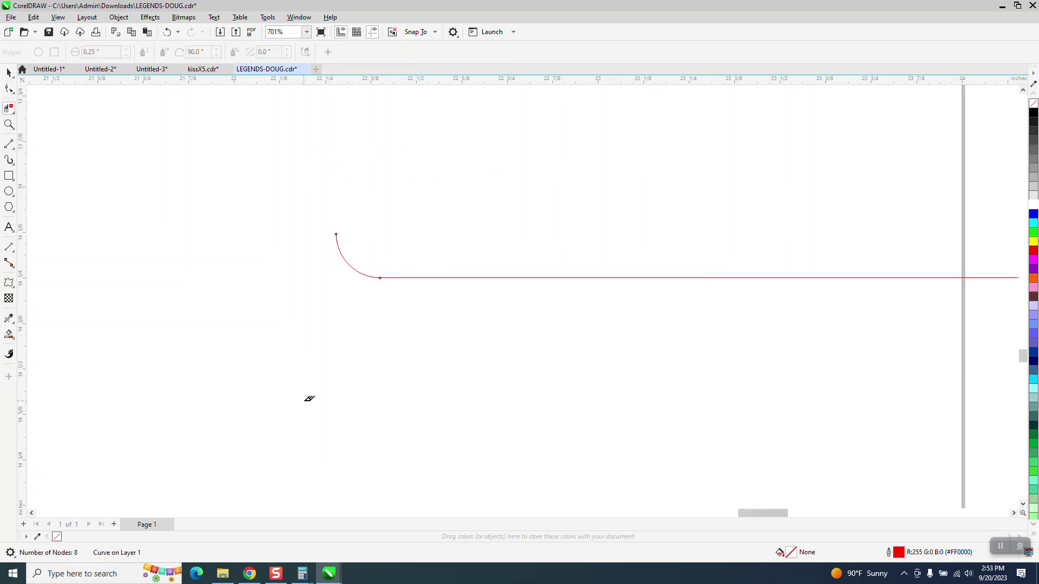
scroll(348, 376, "down", 5)
scroll(382, 361, "down", 8)
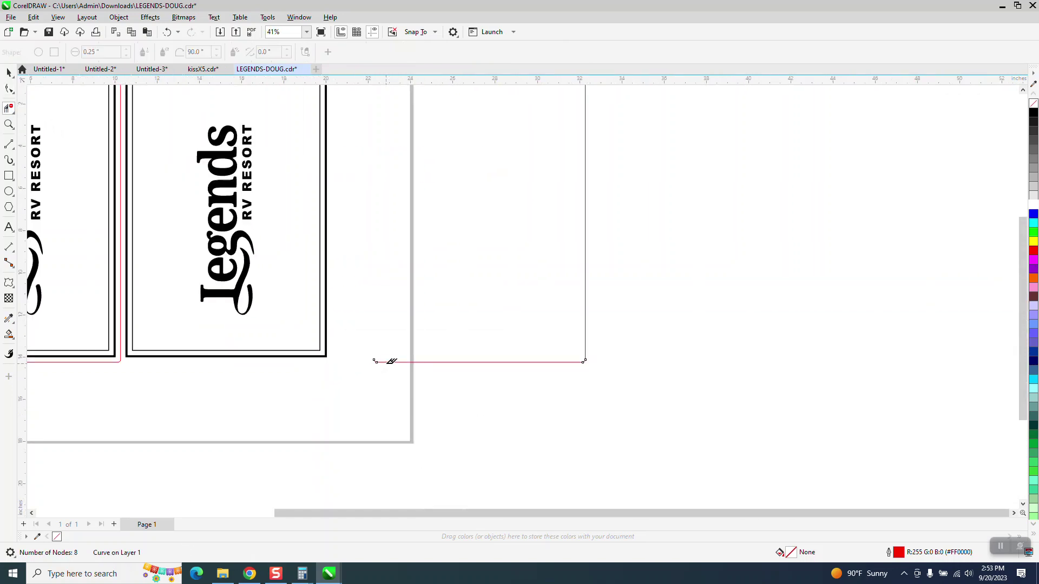
left_click(8, 72)
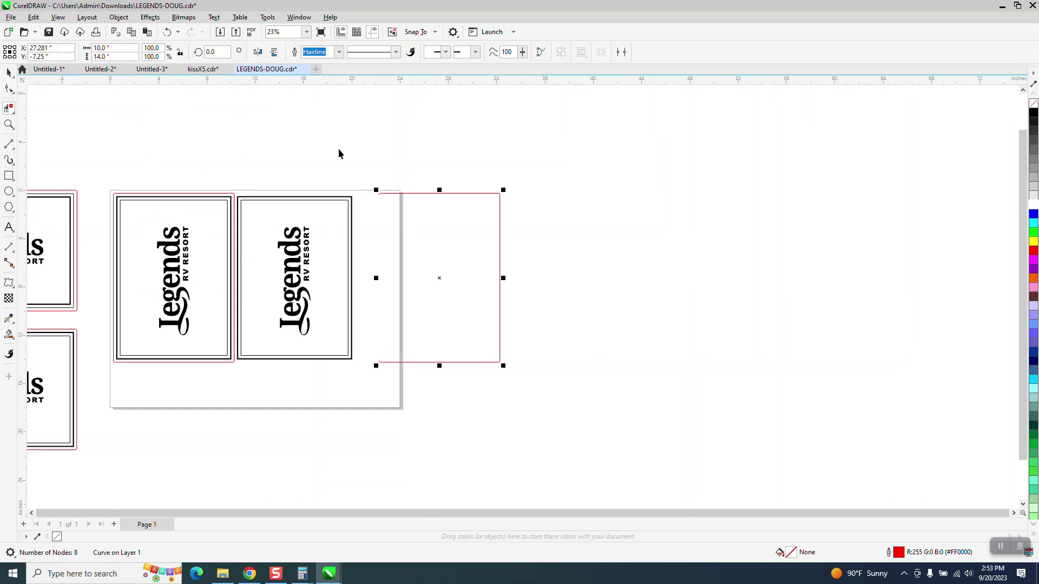
key("Delete")
- Examine the upper corners and the shared edge where the two signs' red outlines meet
left_click(8, 124)
left_click_drag(224, 180, 251, 210)
left_click_drag(390, 213, 492, 274)
scroll(367, 267, "down", 5)
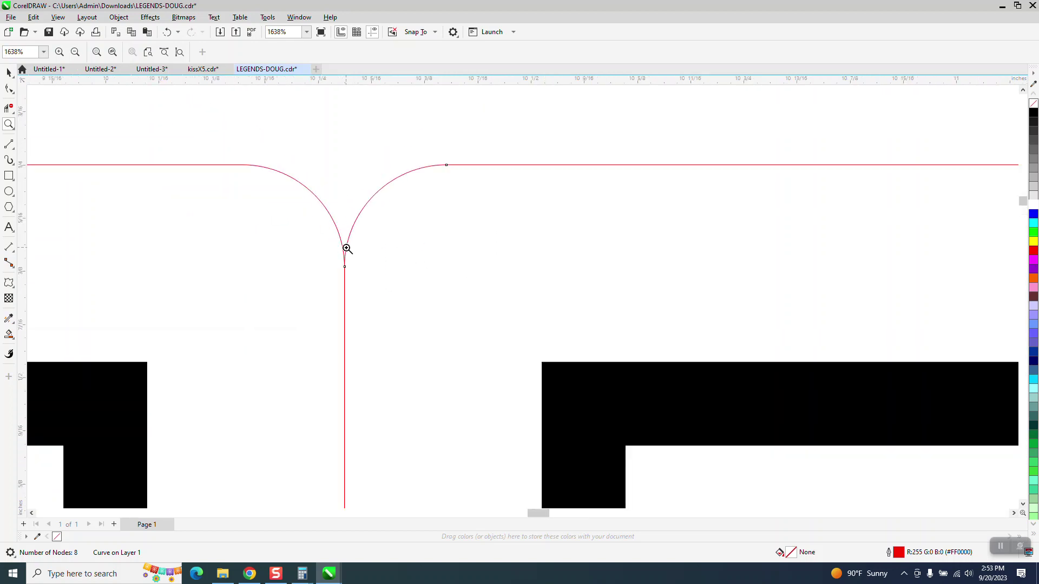
scroll(337, 227, "down", 2)
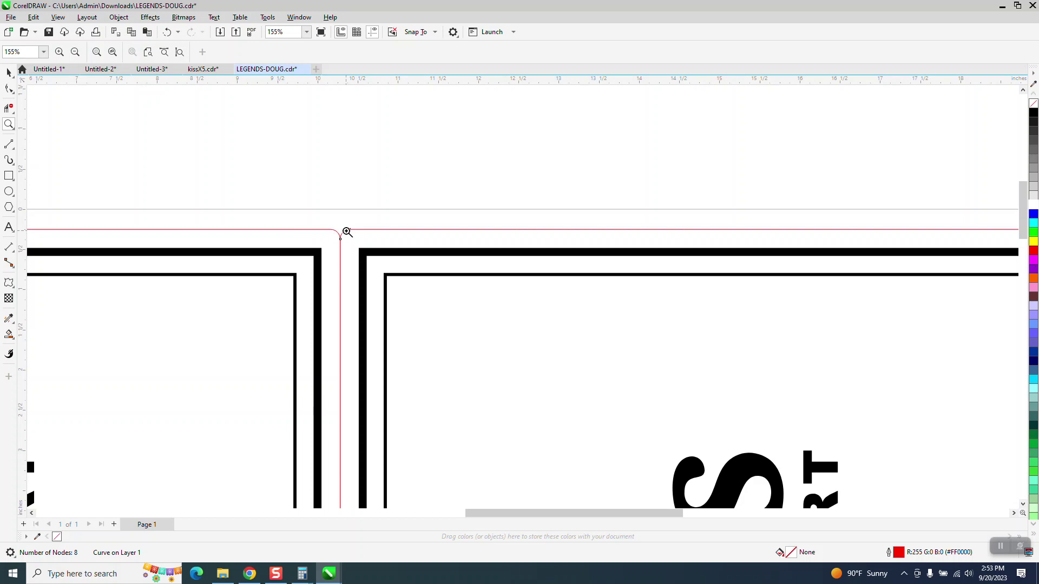
scroll(347, 232, "down", 1)
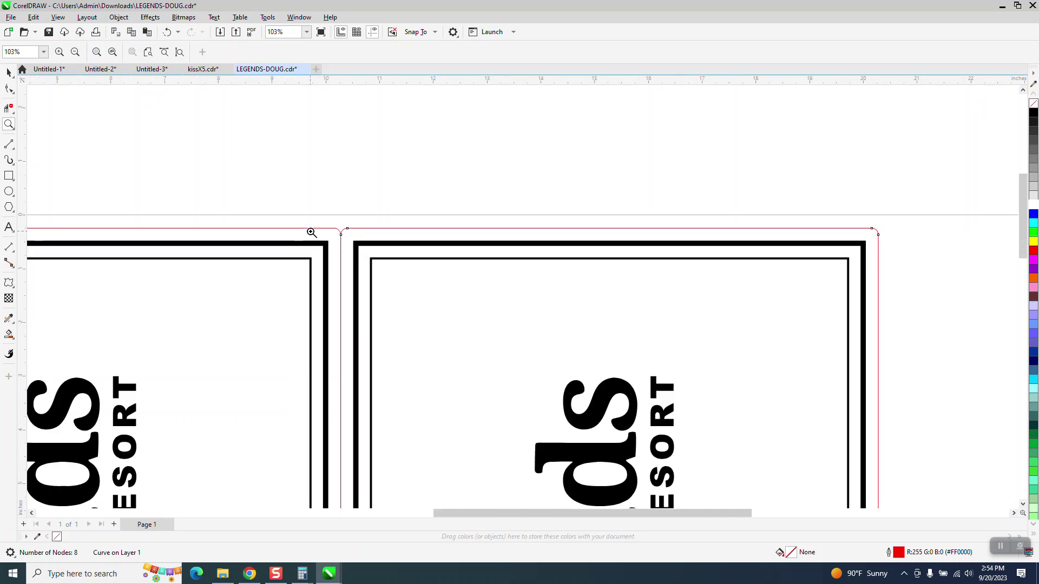
scroll(309, 232, "down", 1)
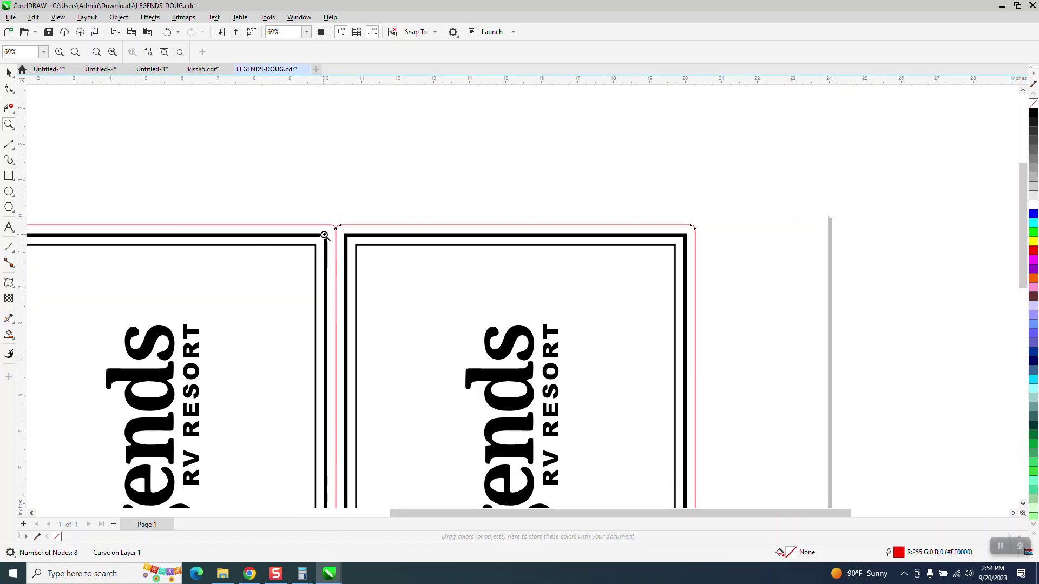
scroll(314, 195, "down", 1)
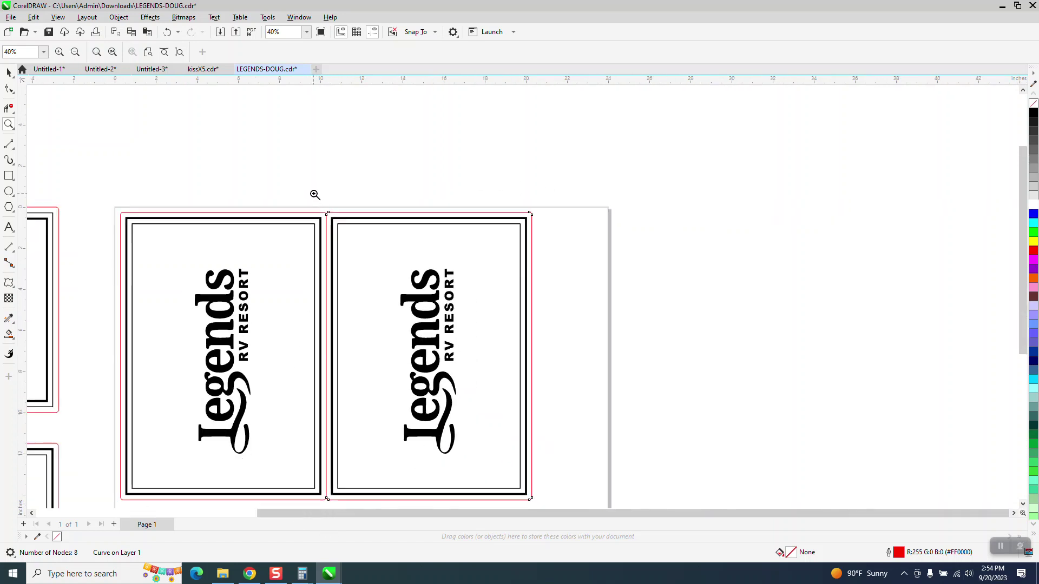
- Delete the two horizontal Legends signs lying off the page, with their borders and red outlines
left_click(8, 72)
scroll(590, 219, "down", 1)
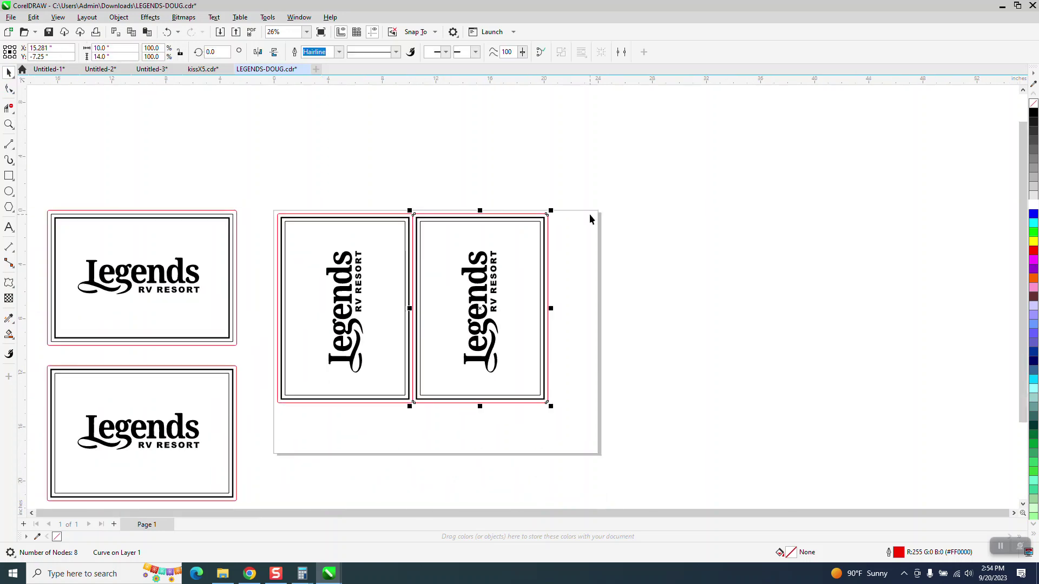
scroll(590, 218, "down", 1)
left_click_drag(248, 183, 404, 424)
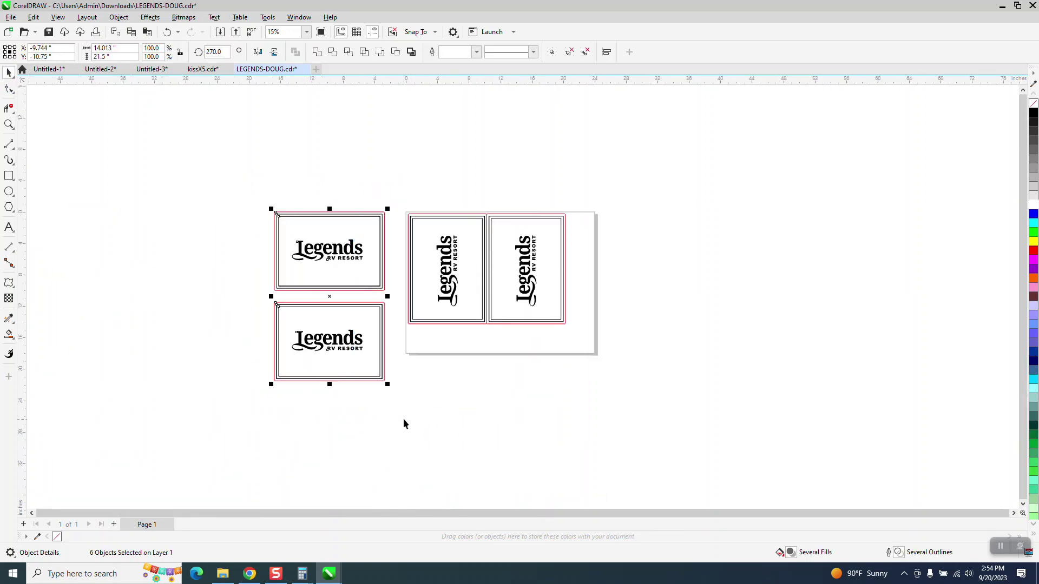
key("Delete")
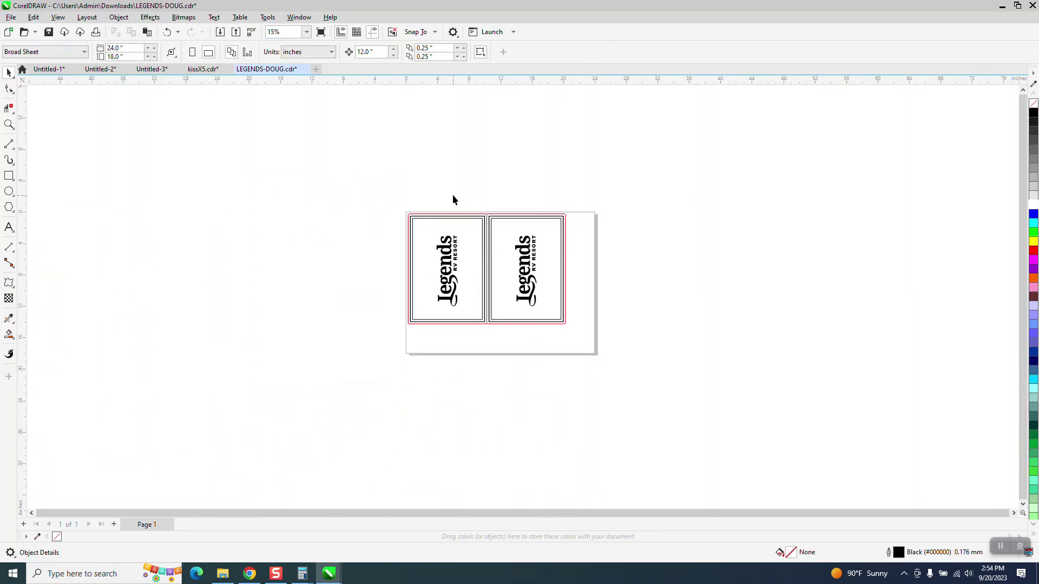
- Show the document's Objects list and expand Layer 1 to list its contents
left_click(298, 16)
mouse_move(303, 164)
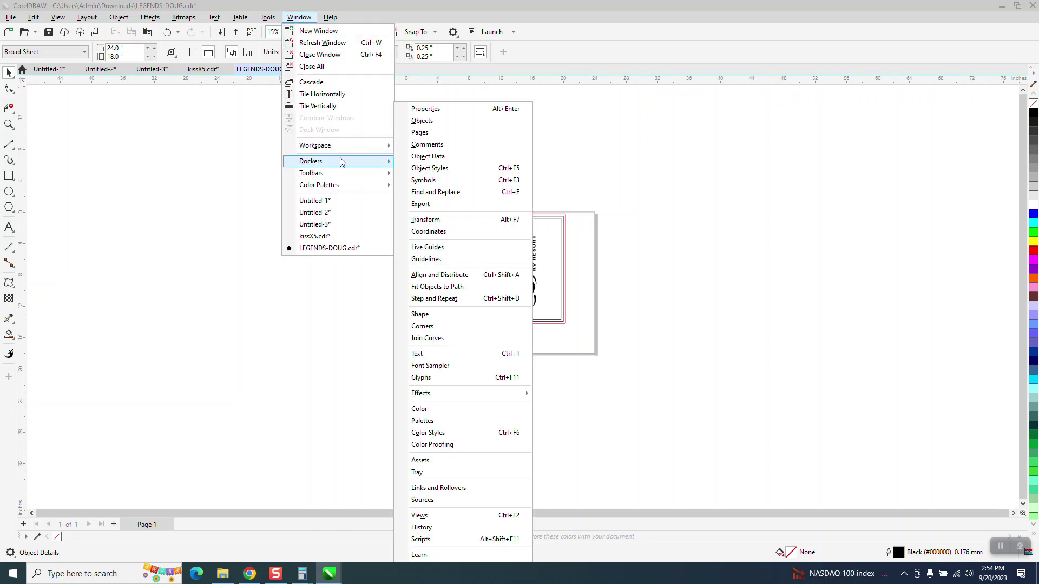
left_click(432, 126)
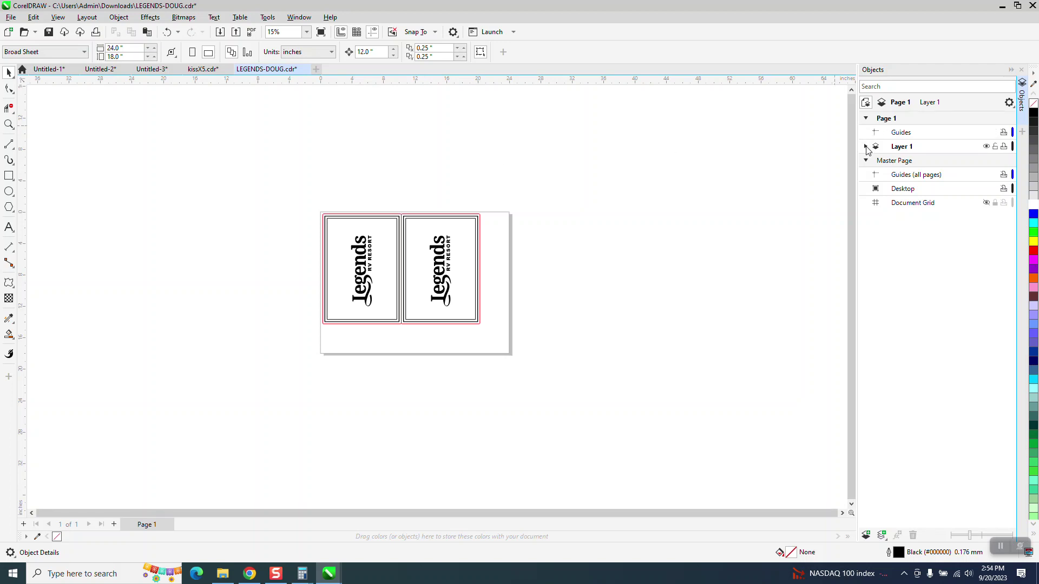
left_click(866, 147)
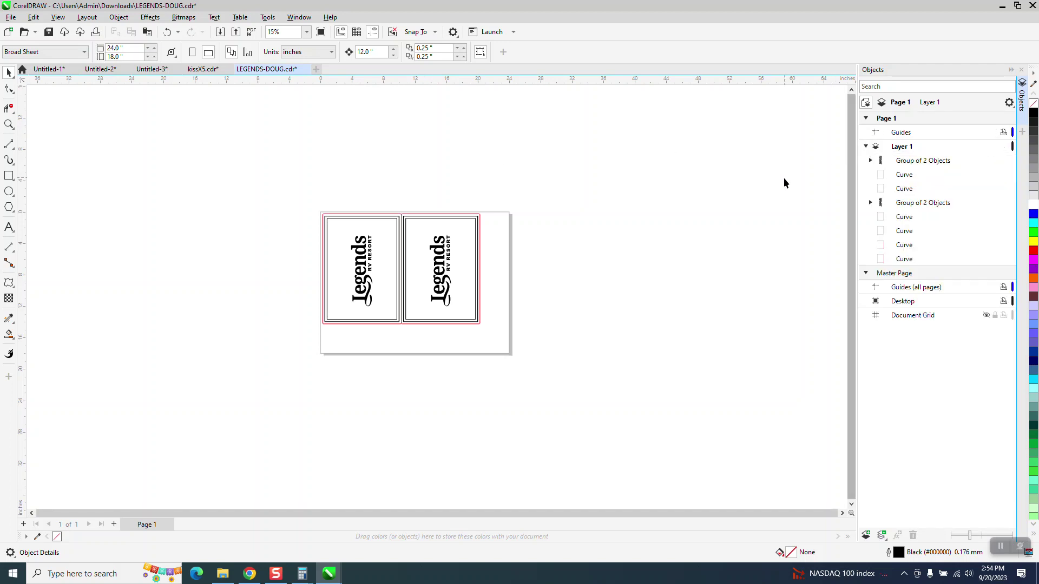
- Select the two signs' red outlines and a black border curve in turn to match them with their Layer 1 entries
left_click(480, 217)
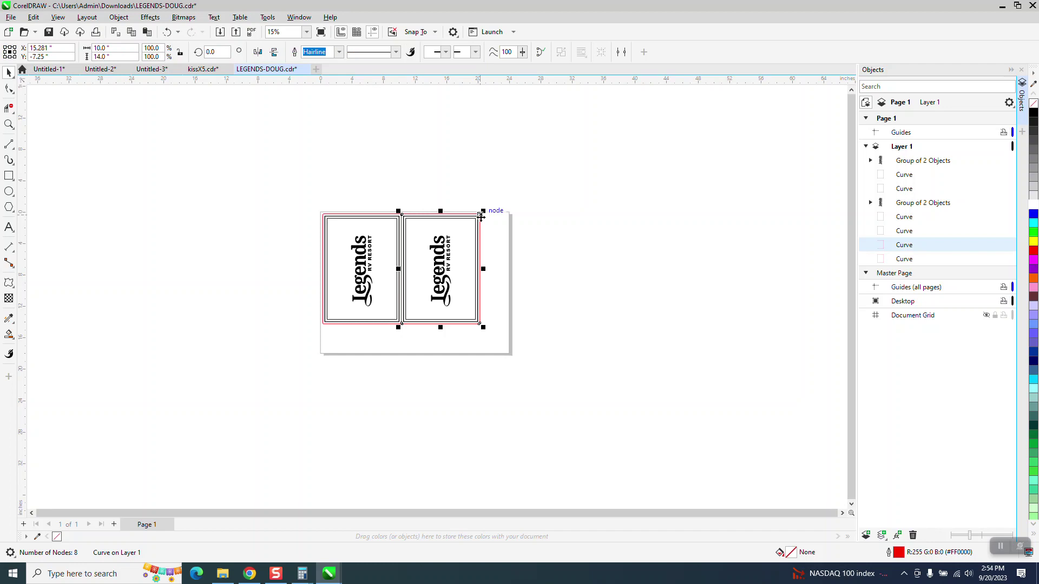
left_click(393, 218)
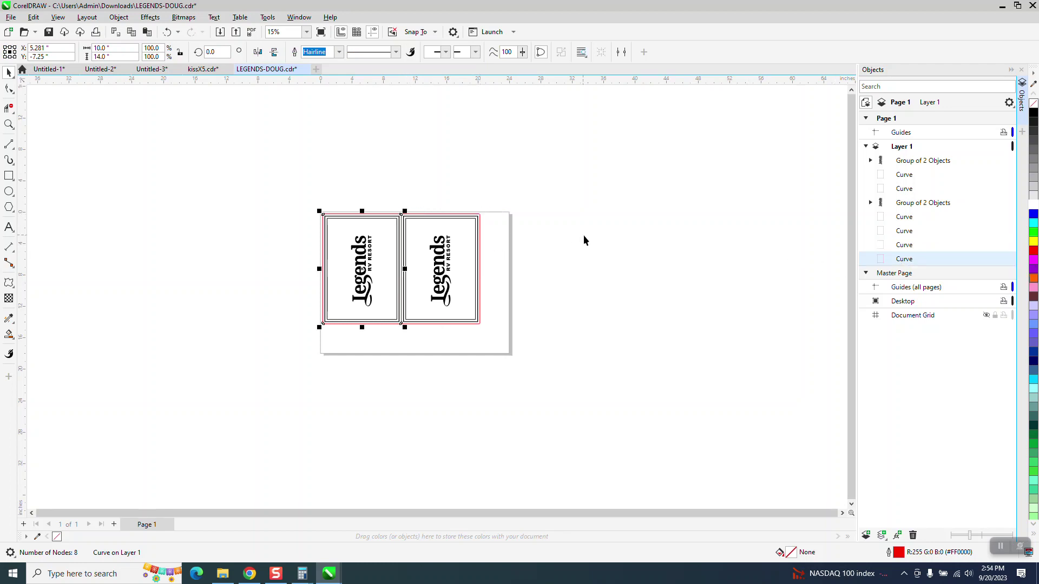
left_click(902, 231)
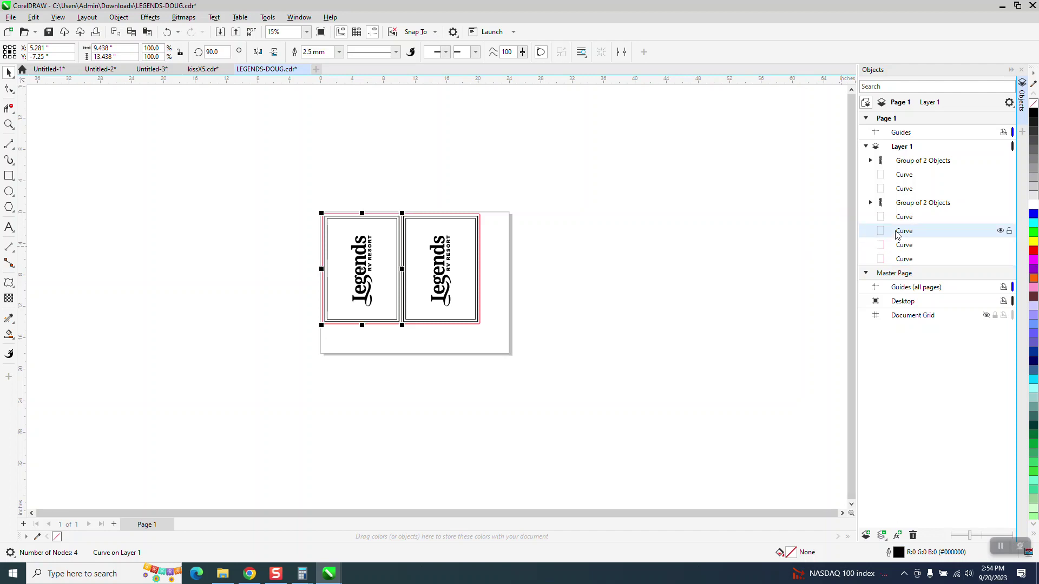
left_click(9, 125)
left_click_drag(342, 206, 510, 259)
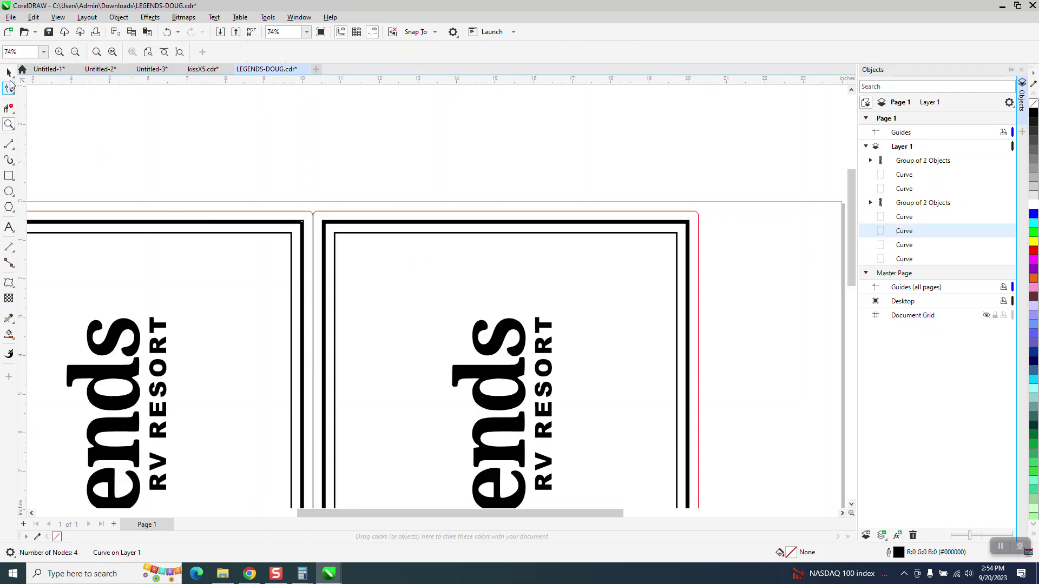
left_click(9, 74)
left_click(907, 246)
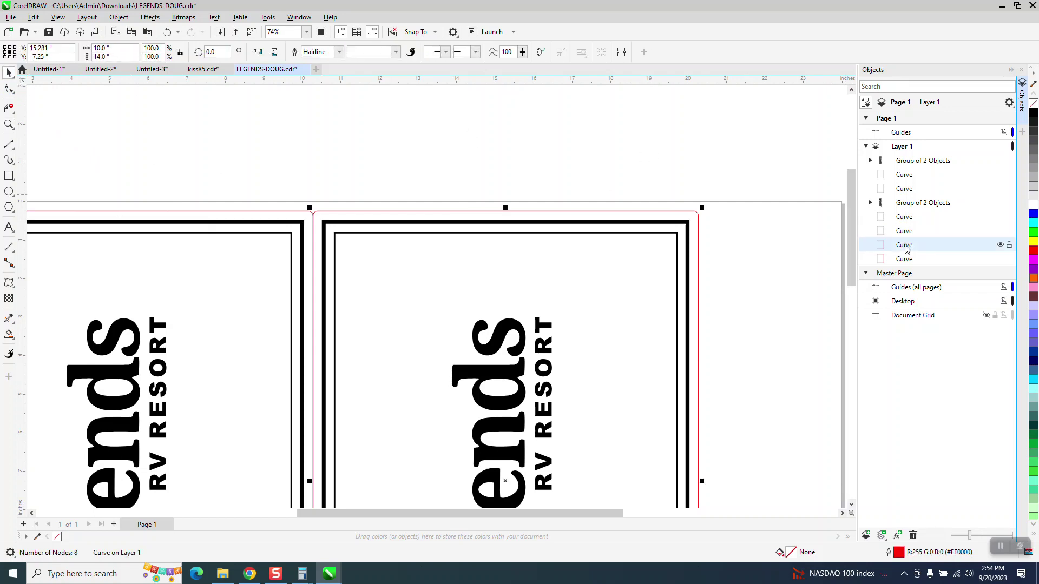
left_click(902, 260)
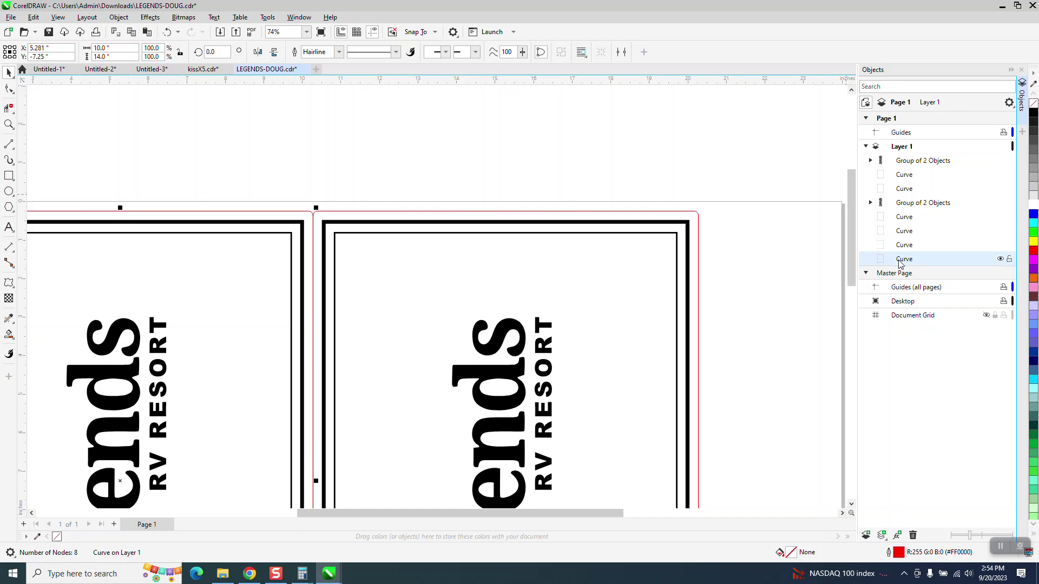
scroll(797, 256, "down", 2)
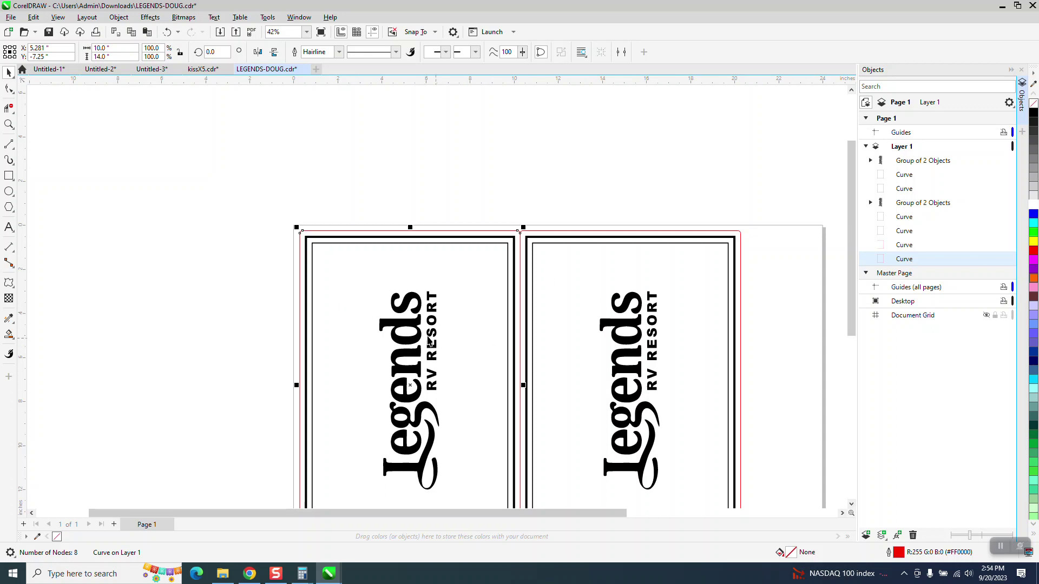
- Select the two Legends logo groups in turn in Layer 1 to match each with its sign
scroll(318, 296, "down", 1)
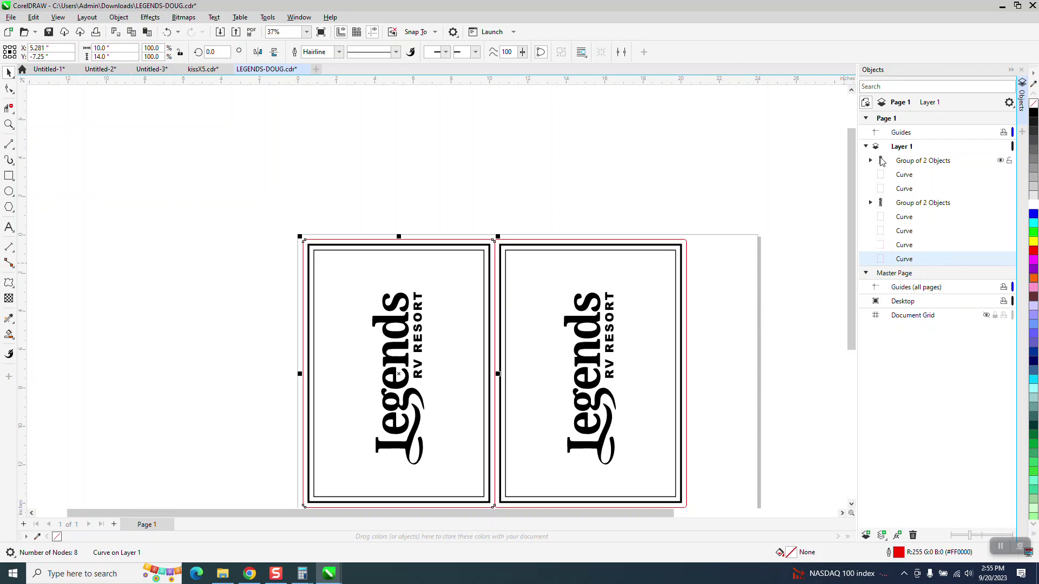
left_click(902, 164)
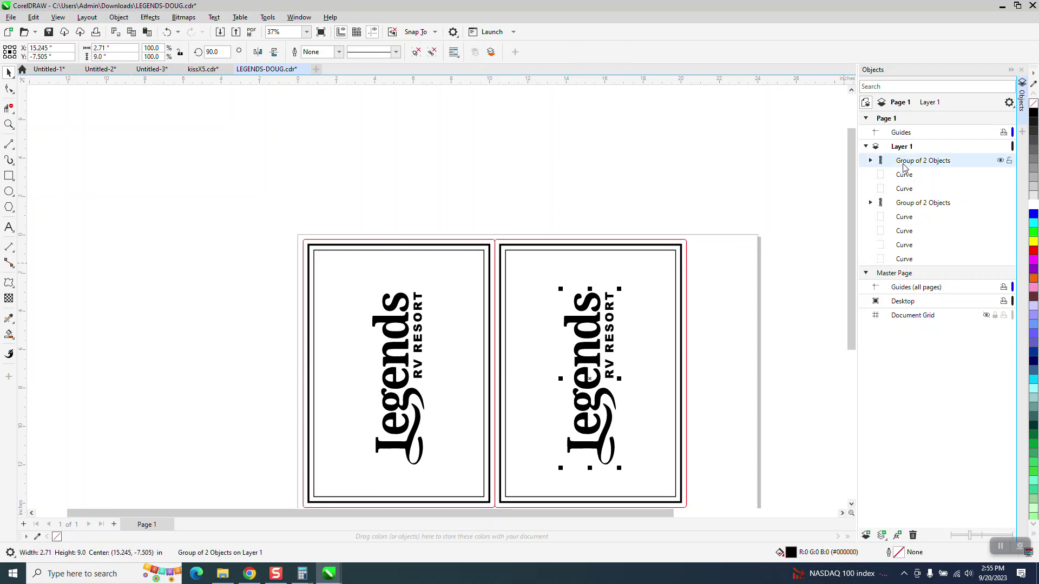
left_click(911, 203)
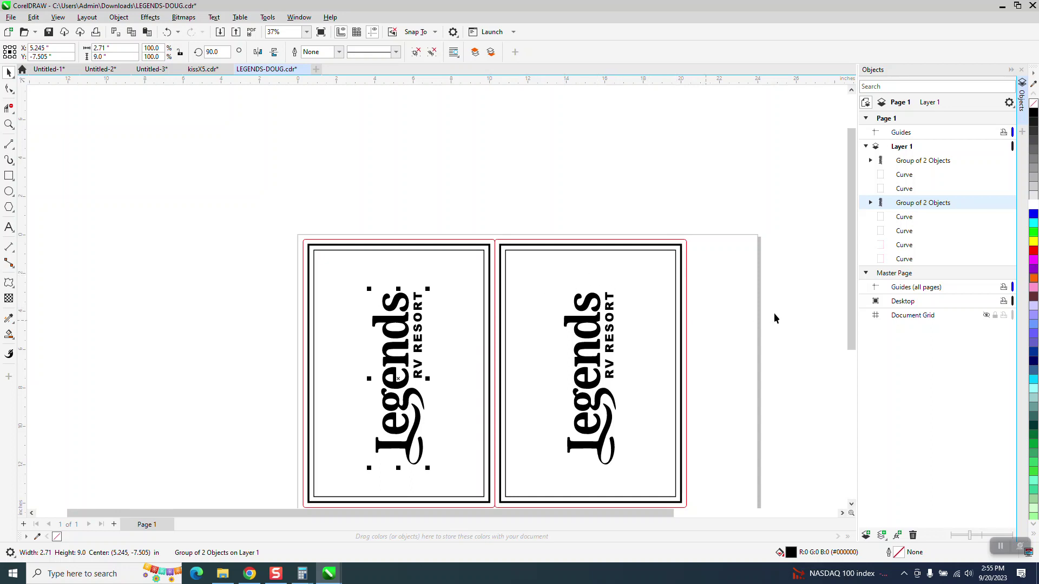
left_click(786, 307)
- Move the two signs' red outline curves together to the top of Layer 1, above the logo groups and borders
left_click(913, 248)
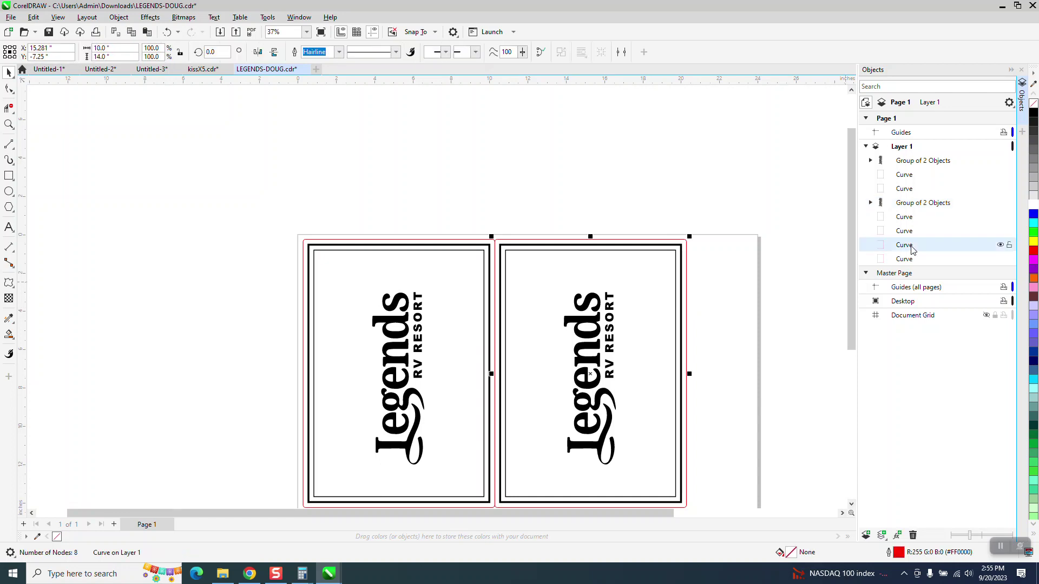
left_click(910, 260, "shift")
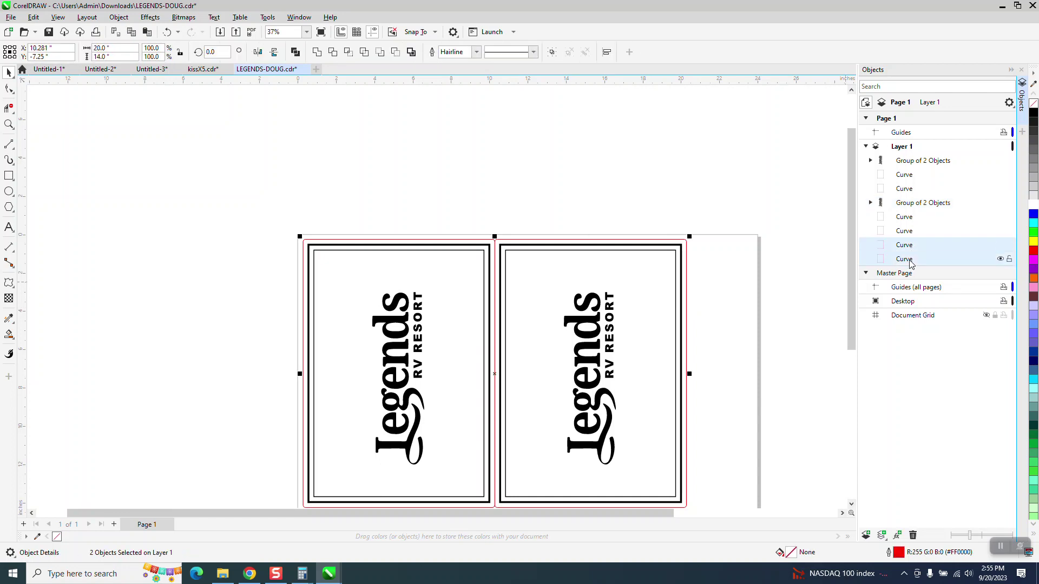
left_click_drag(909, 259, 907, 161)
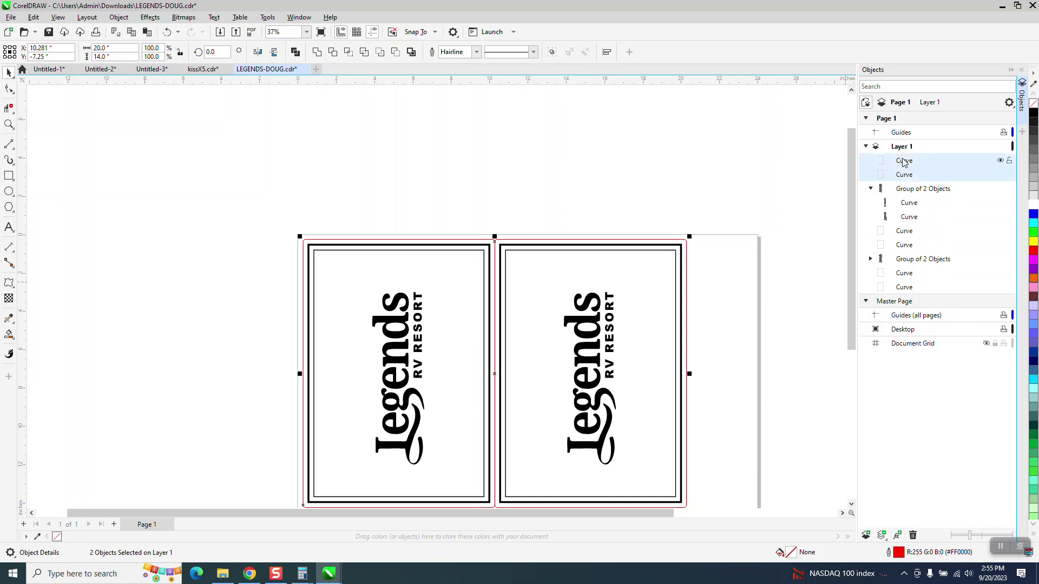
left_click(818, 249)
- Select one black border curve of each sign in turn in Layer 1 to identify them on the page
left_click(905, 288)
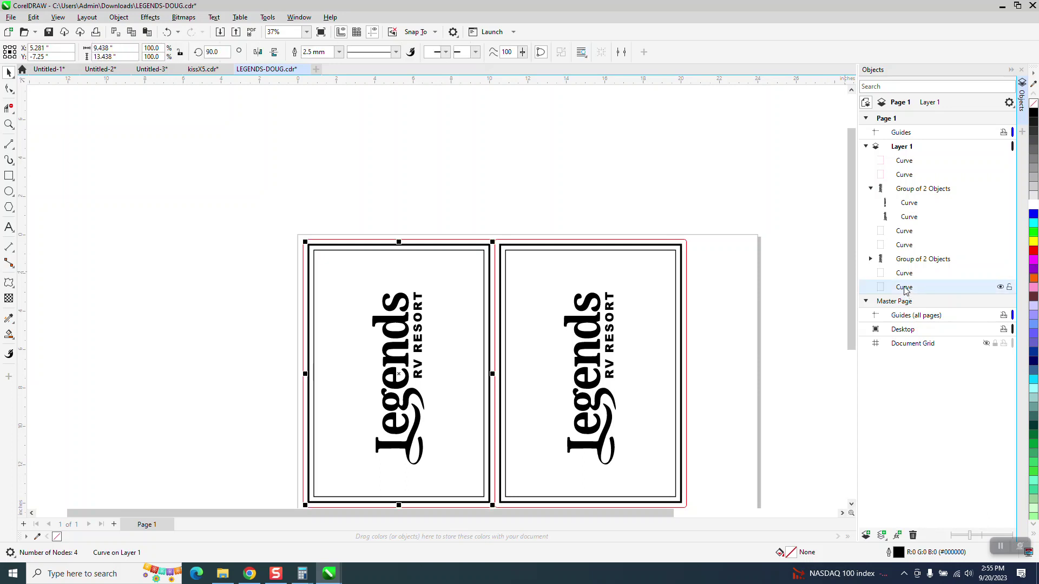
left_click(904, 247)
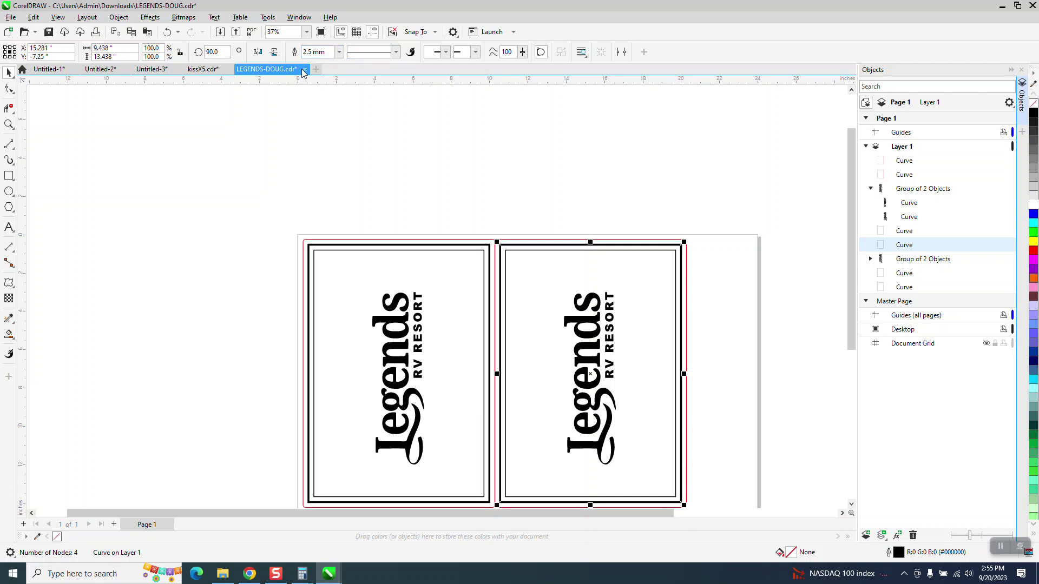
left_click(418, 206)
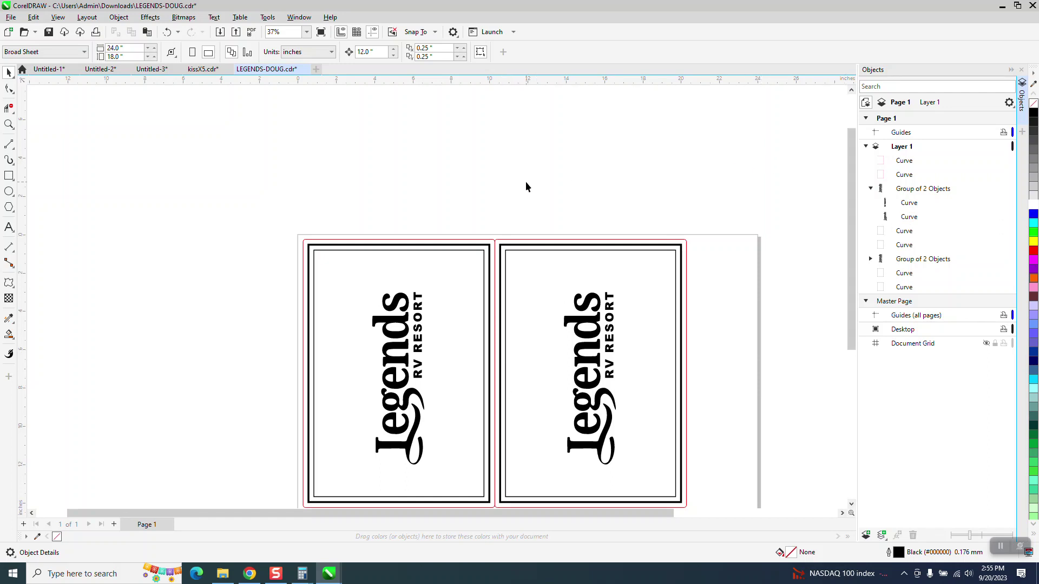
- Select all objects of both Legends signs together to check which Layer 1 entries they cover
scroll(521, 178, "down", 3)
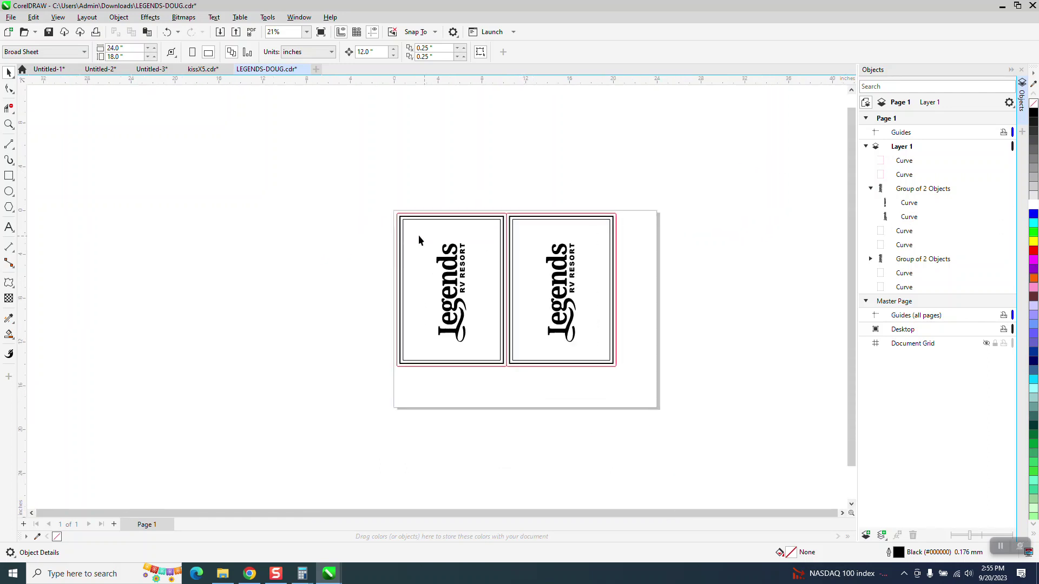
left_click_drag(361, 188, 649, 401)
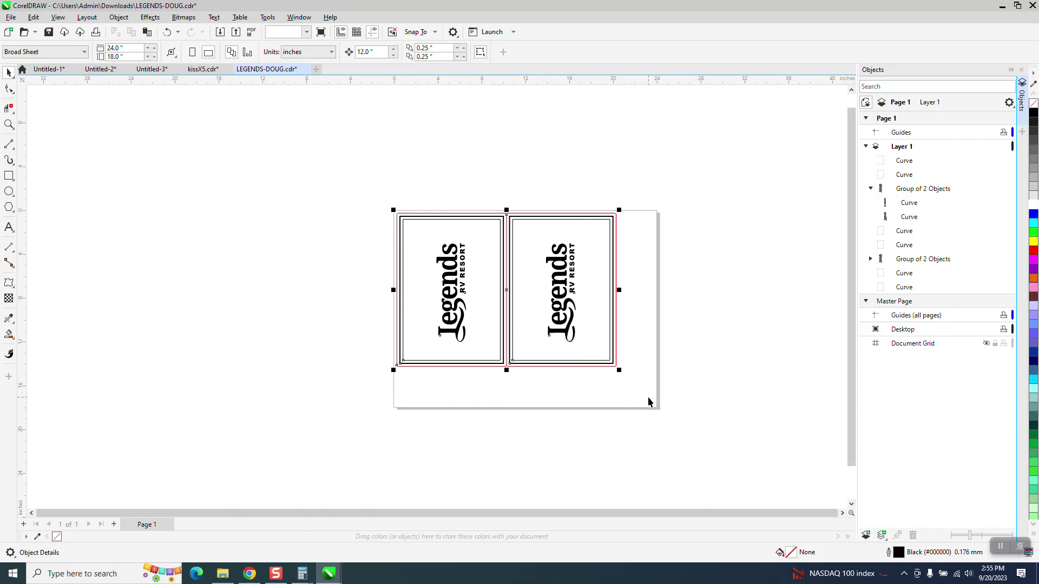
left_click(261, 336)
left_click_drag(624, 410, 625, 412)
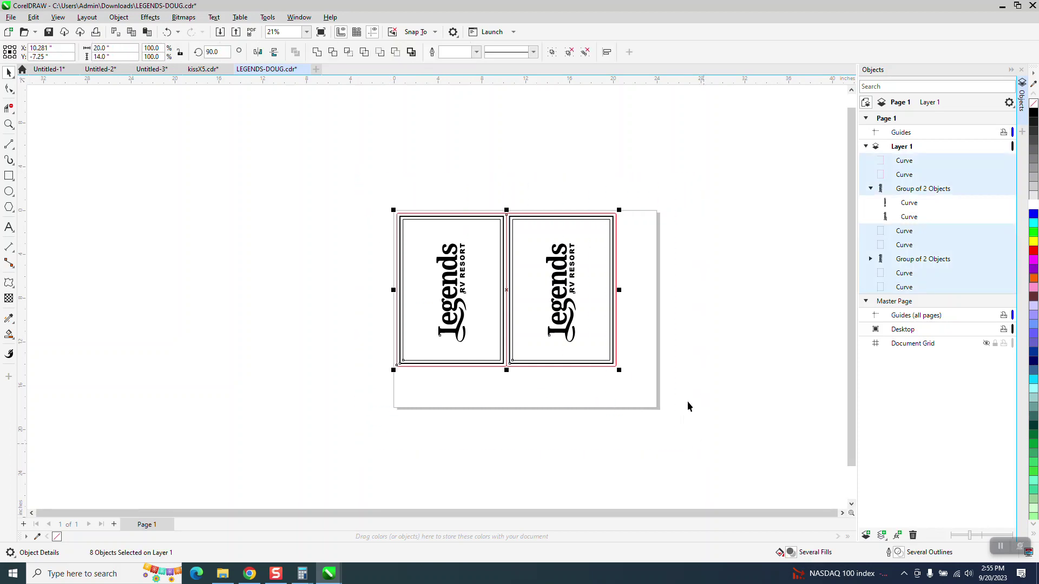
scroll(703, 315, "down", 2)
scroll(695, 316, "up", 3)
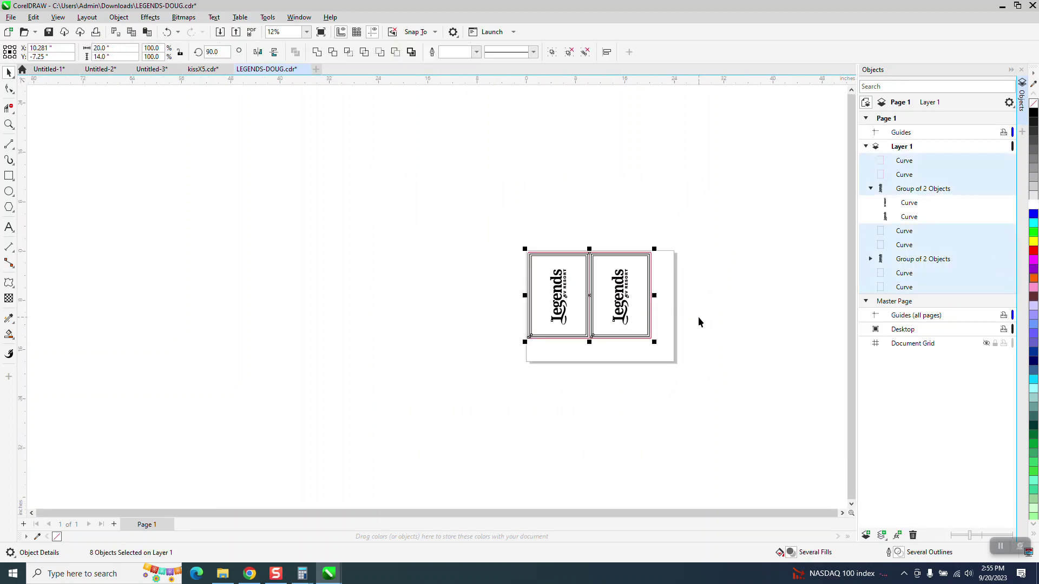
- Select the right sign's logo group and its child curves to identify which lettering each entry holds
left_click(906, 222)
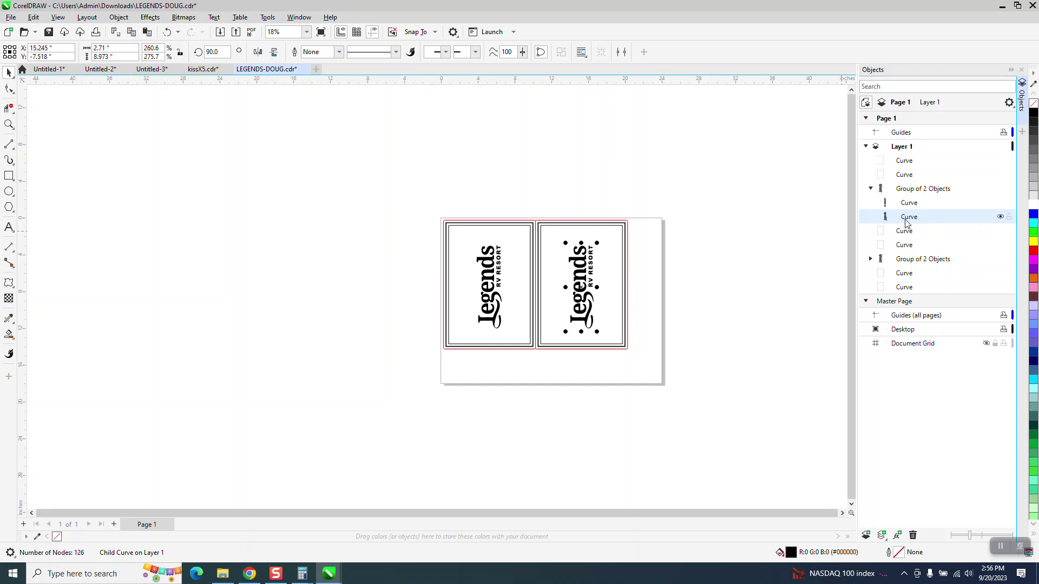
left_click(552, 296)
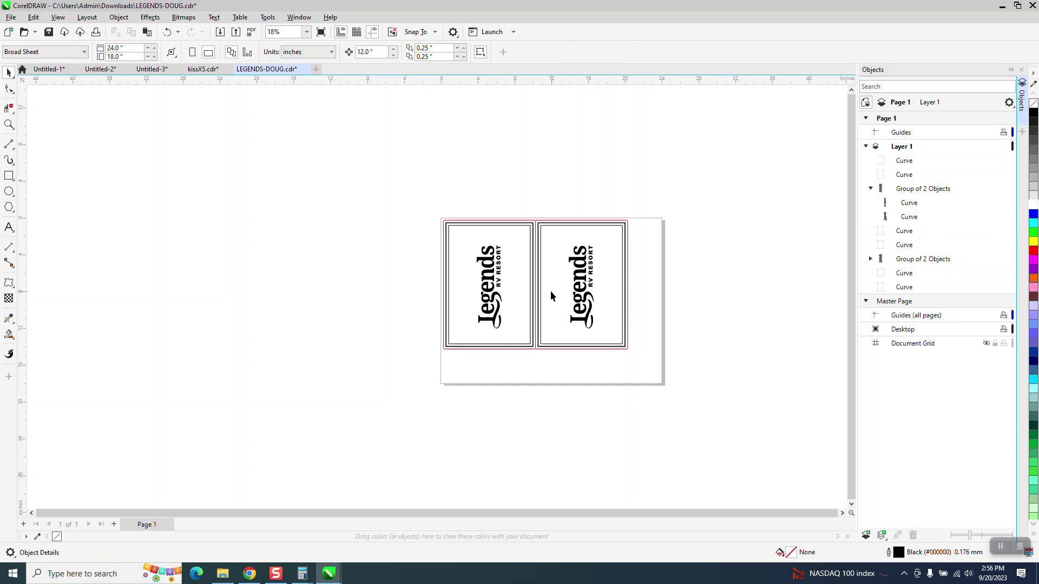
left_click(582, 265)
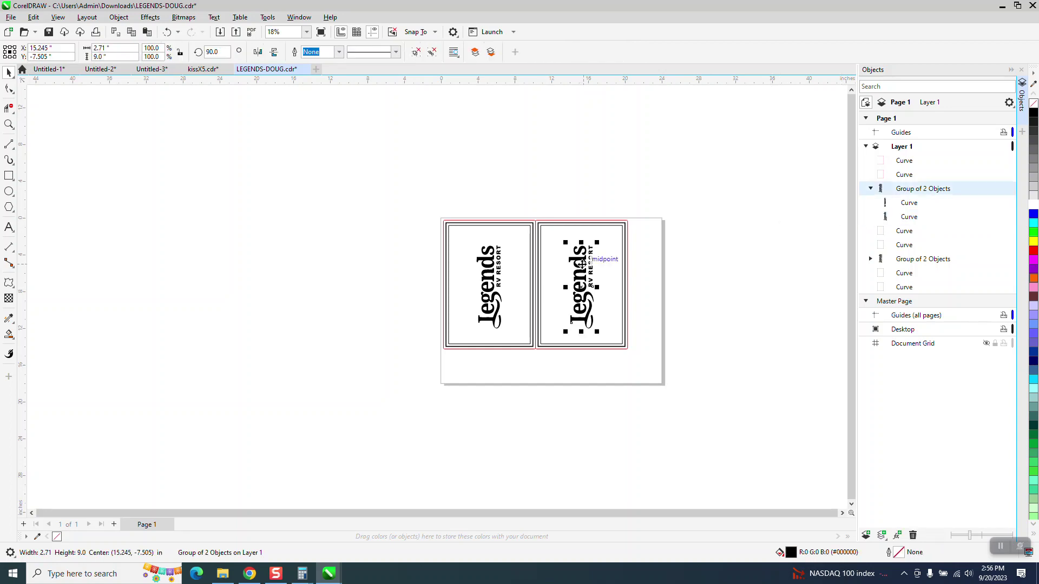
left_click(910, 205)
- Select both signs' objects and expand the left sign's logo group in Layer 1 to list its curves
left_click_drag(403, 198, 745, 389)
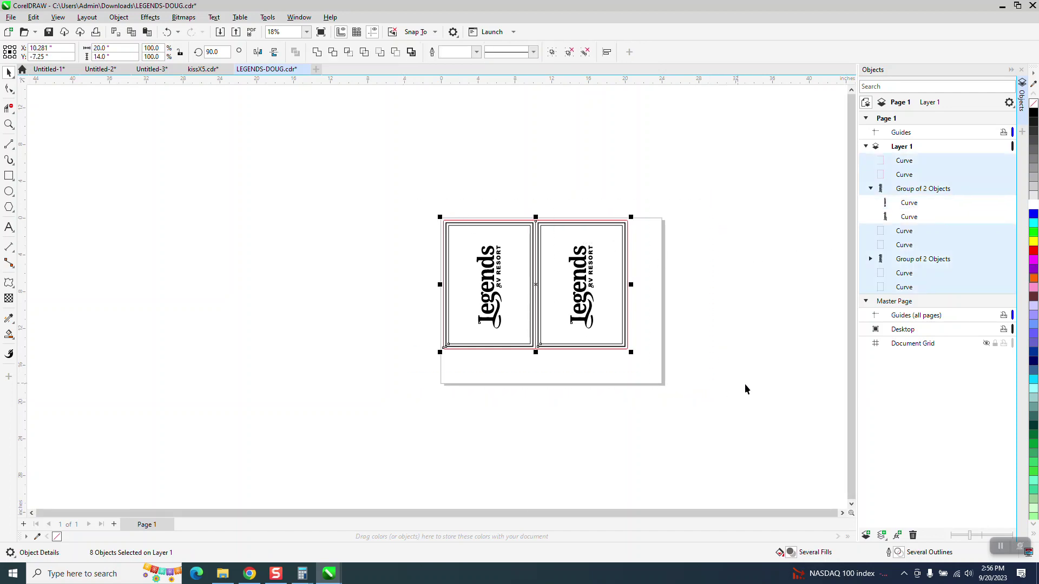
left_click(871, 260)
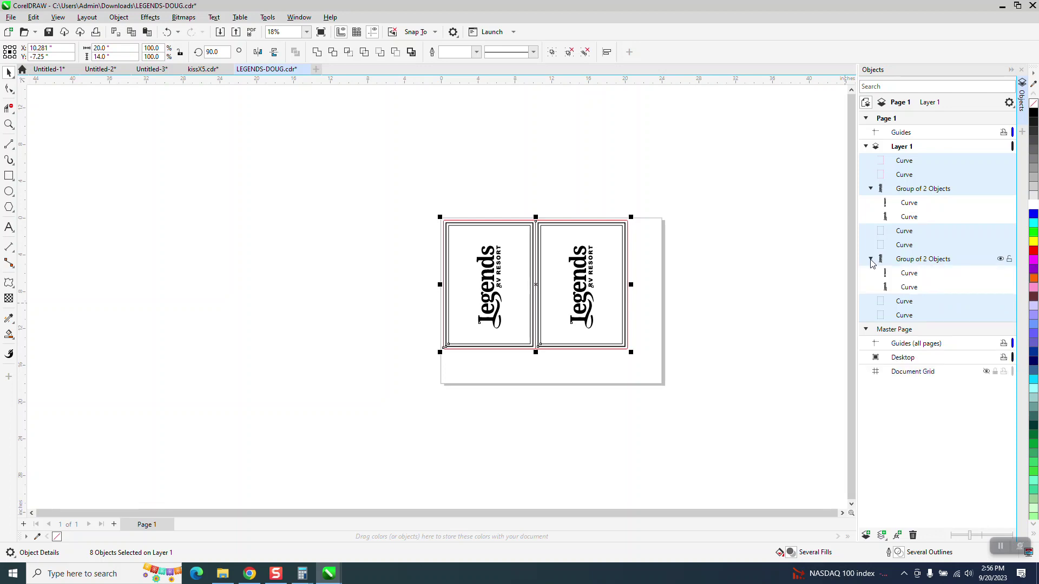
left_click(829, 294)
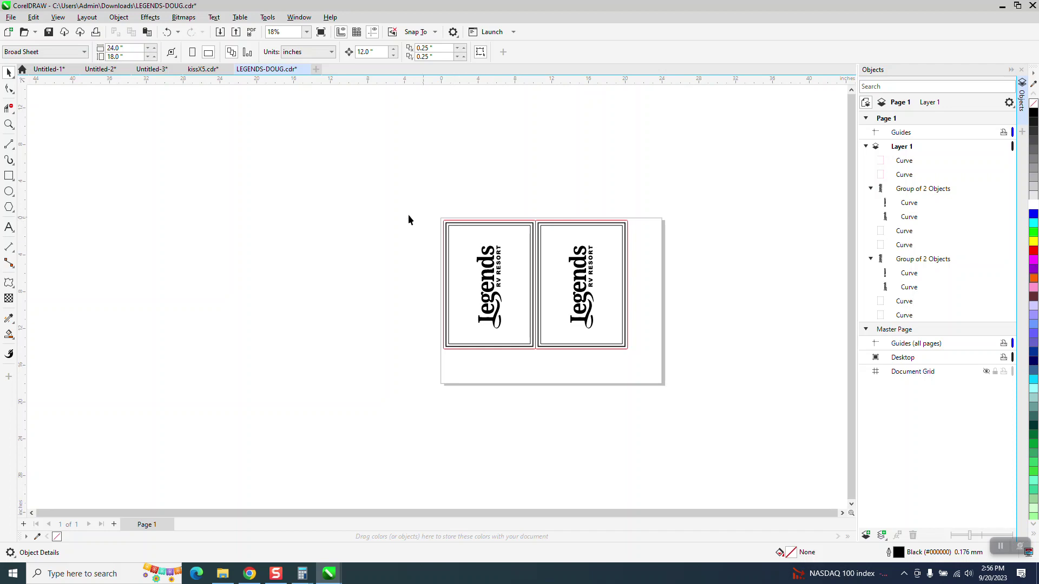
- Zoom to fit both selected signs and collapse the Objects list, leaving nothing selected
left_click_drag(610, 363, 680, 395)
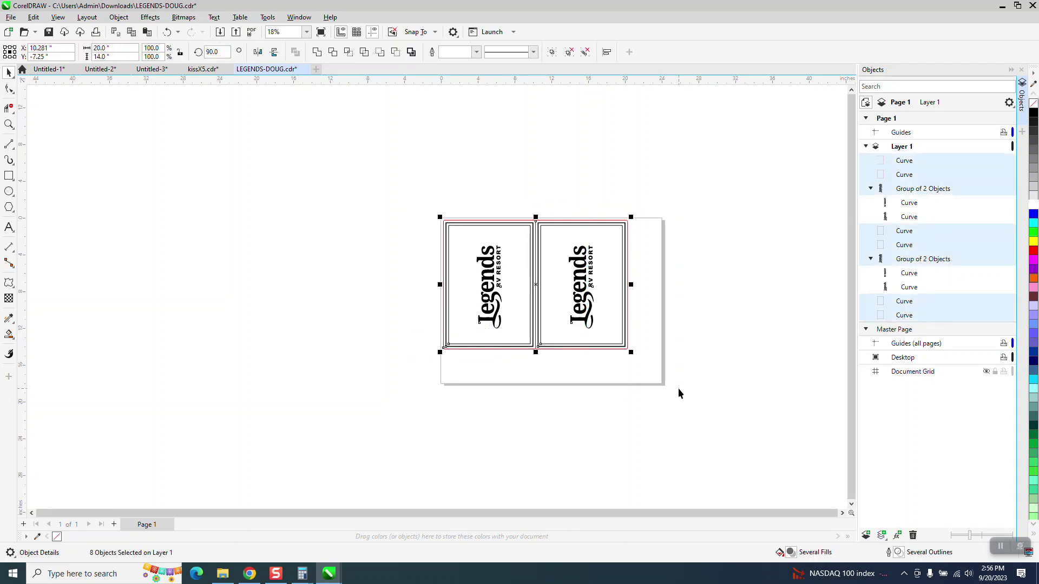
key("shift+F2")
scroll(622, 364, "down", 1)
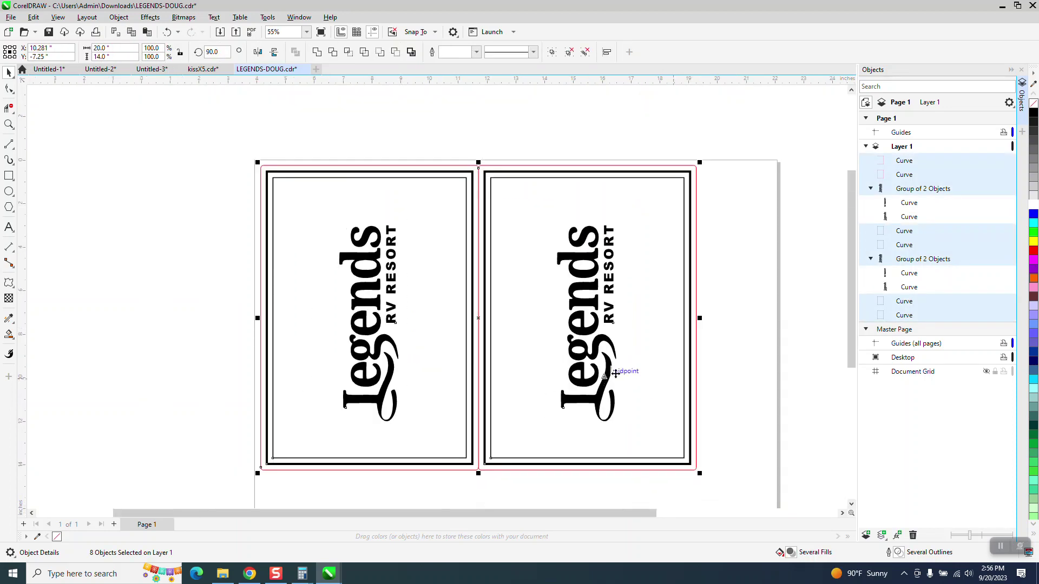
left_click(1022, 97)
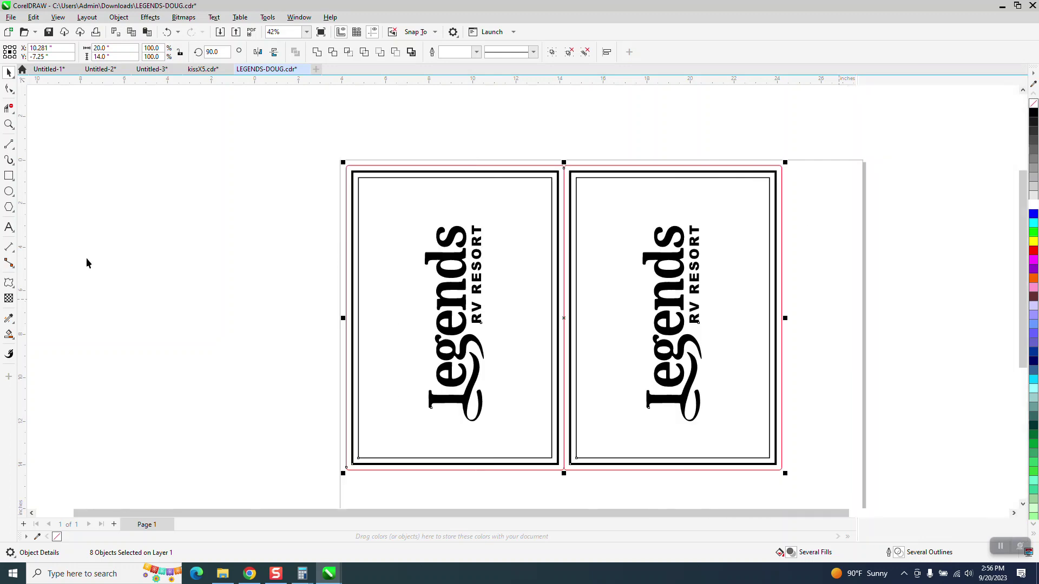
left_click(160, 276)
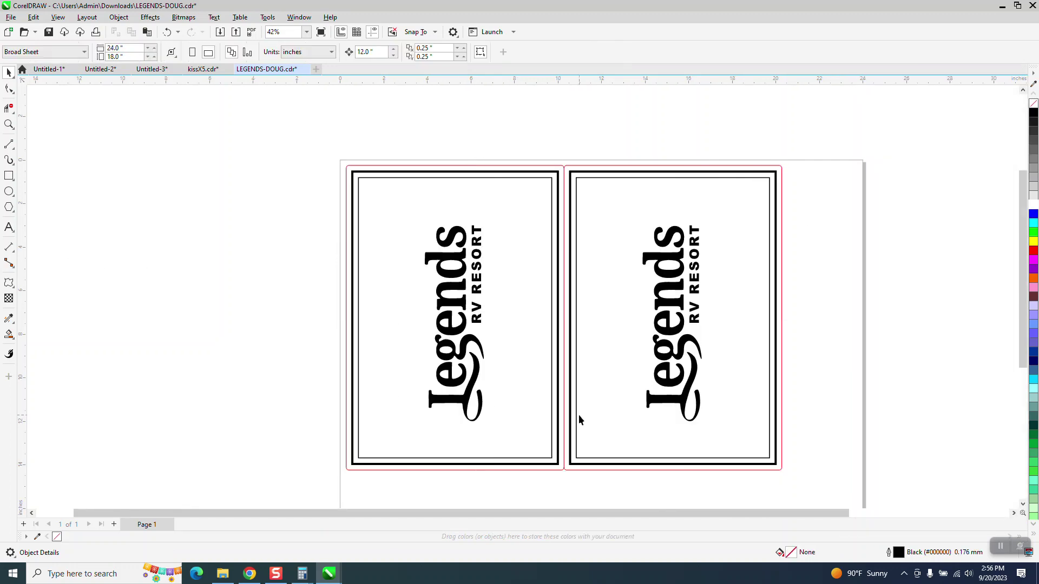